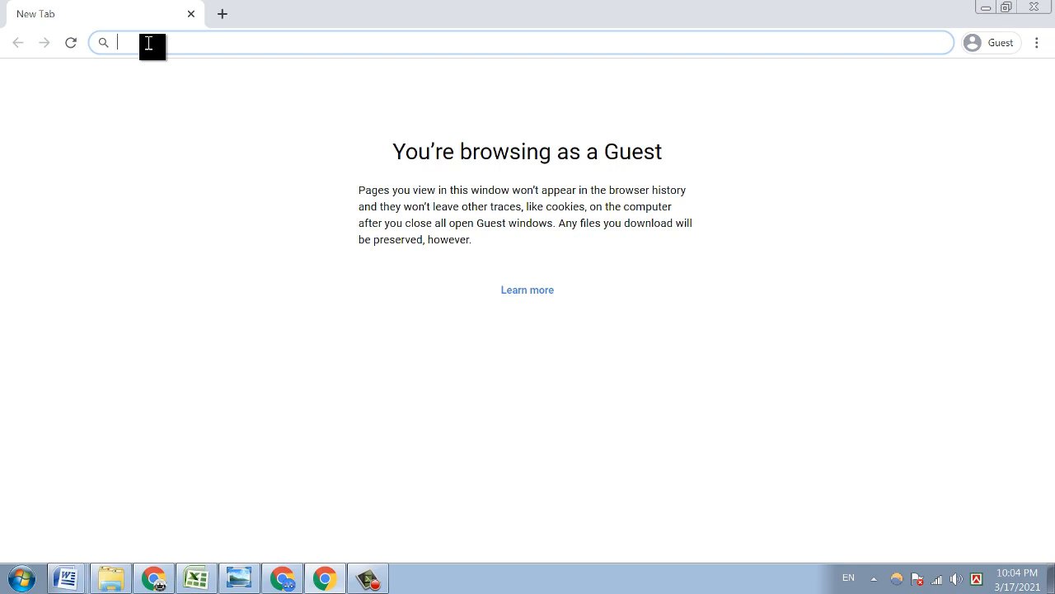
- Load bulksmsbd.com in Chrome and start the SMS registration from the home page
text(BUL)
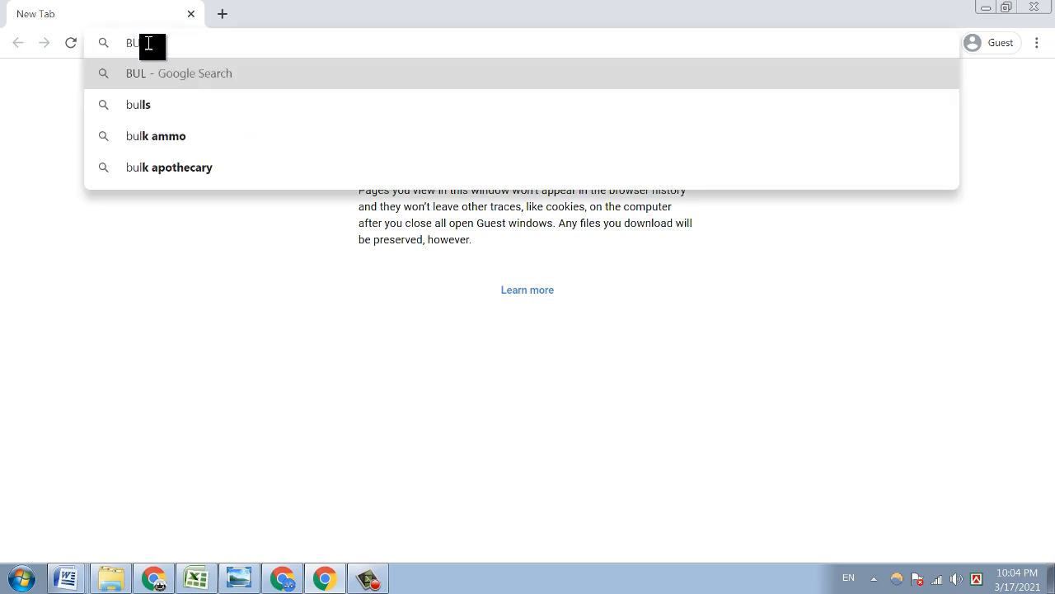
text(K)
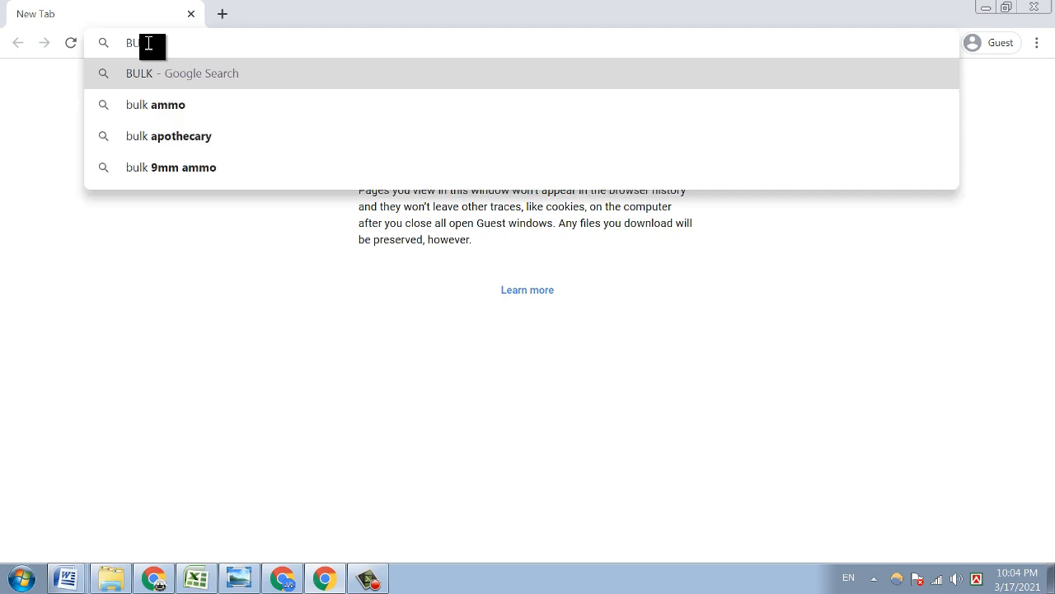
text(SMSBD.COM)
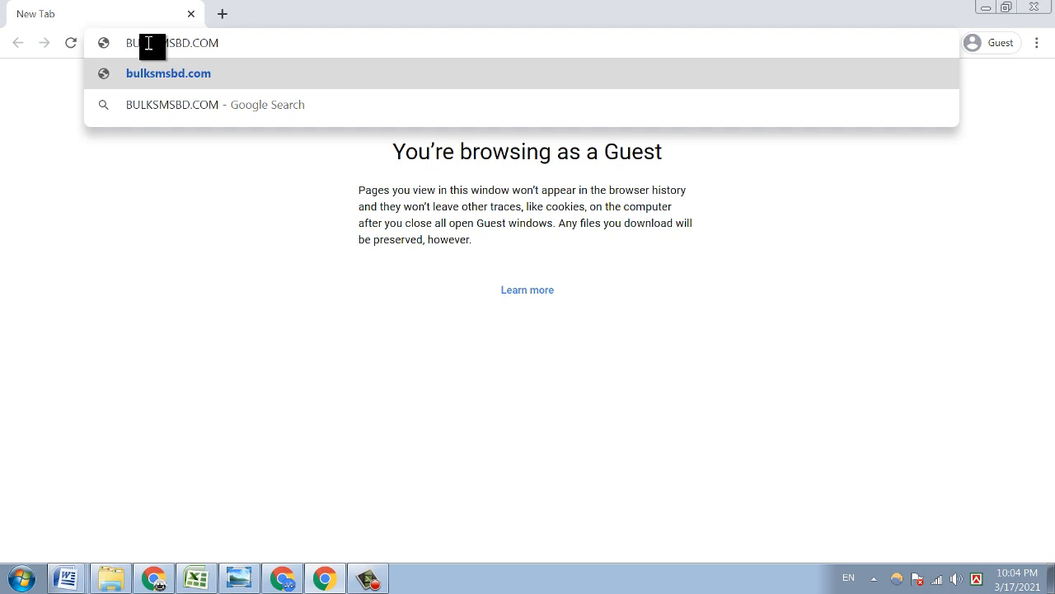
key(Return)
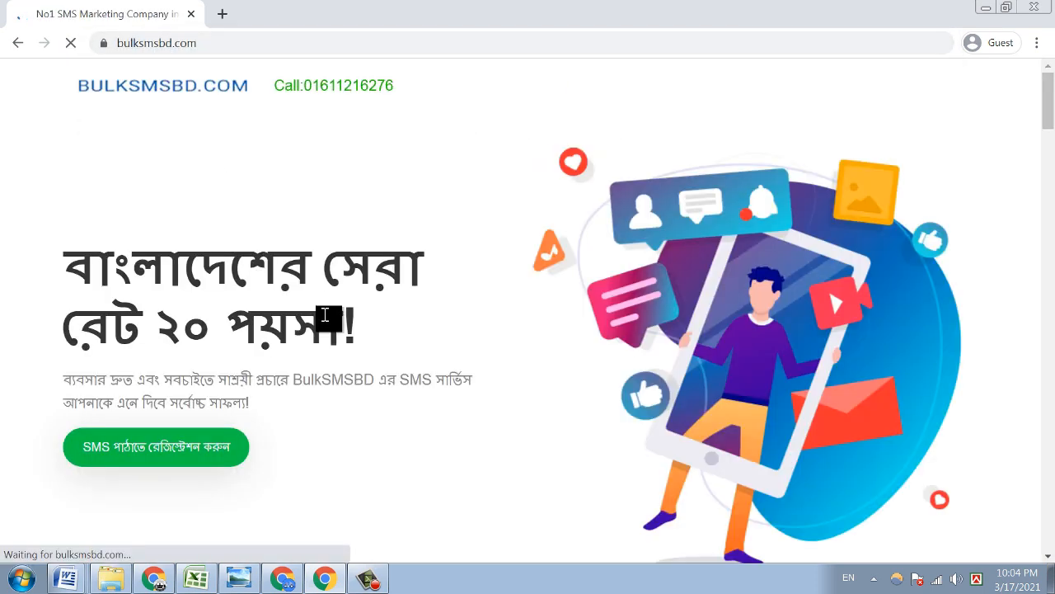
scroll(297, 217, down, 4)
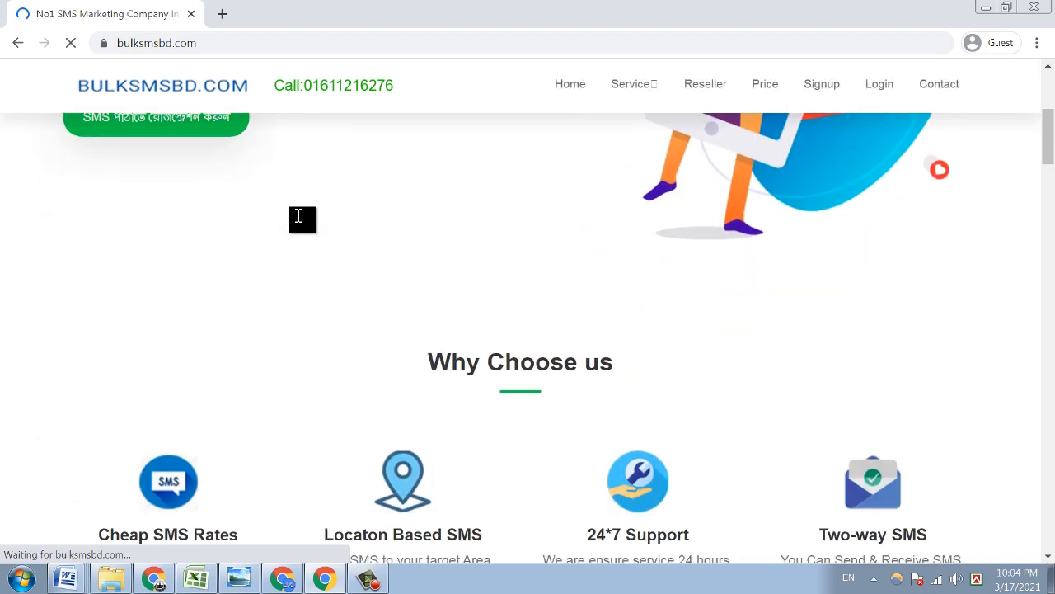
scroll(298, 216, up, 4)
drag(306, 88, 385, 87)
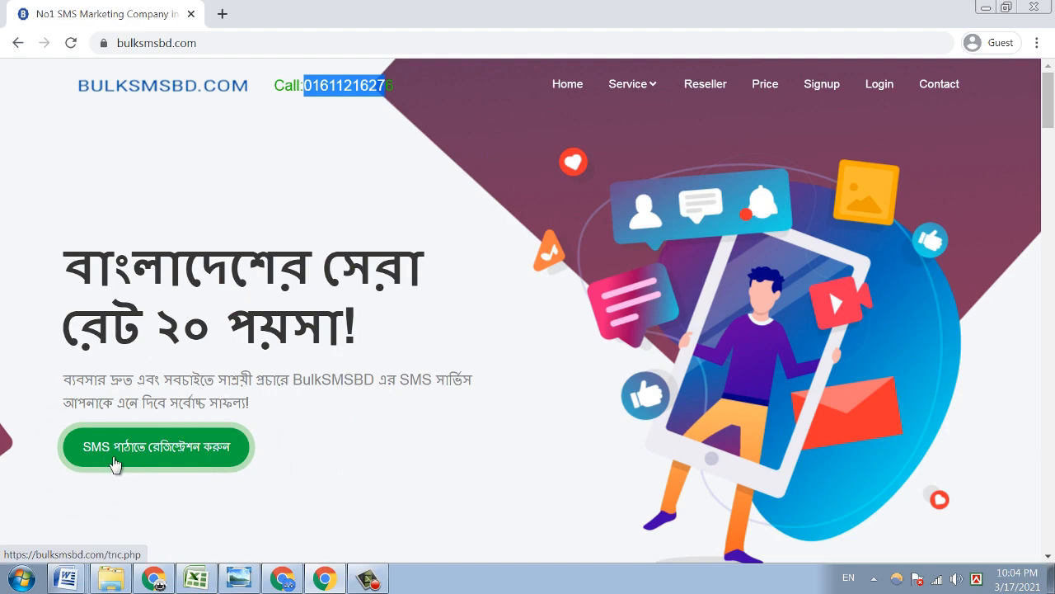
click(115, 464)
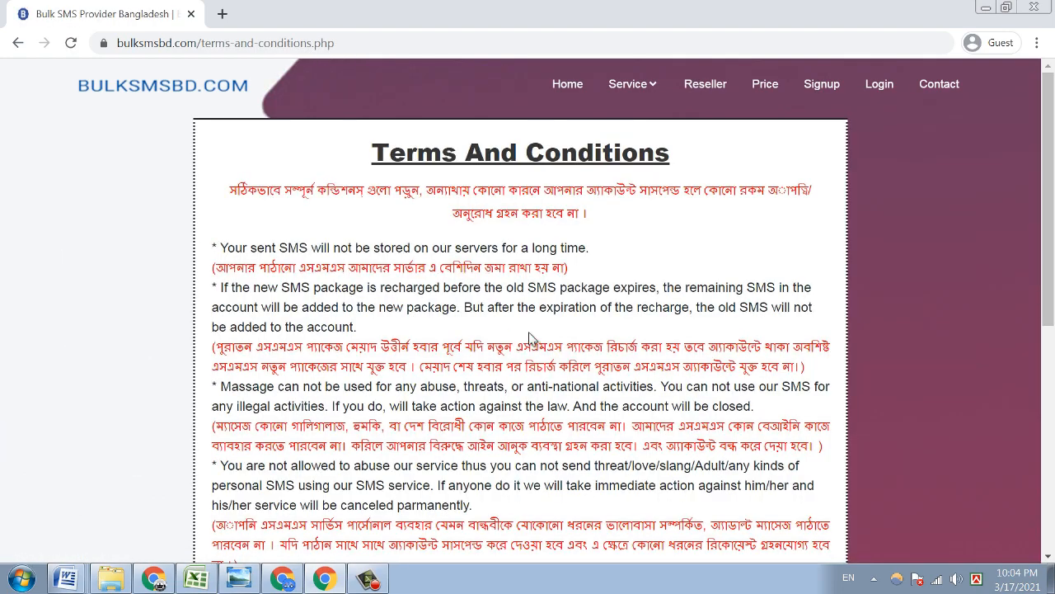
- Accept the terms and conditions and enter the mobile number in Your Number
scroll(535, 338, down, 10)
click(513, 526)
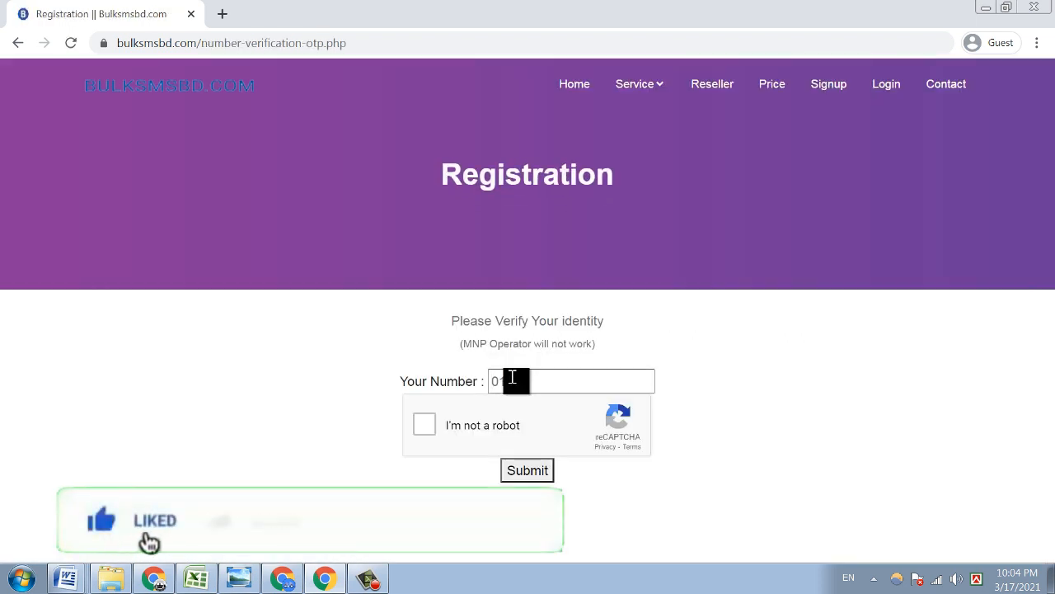
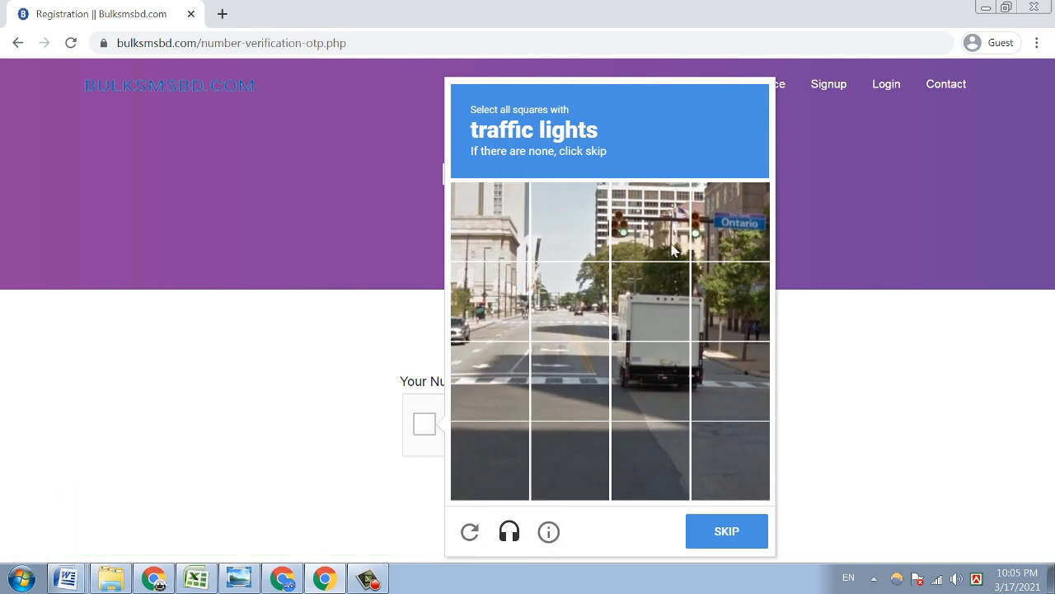
- Solve the traffic-light and vehicle reCAPTCHA and submit the number for verification
click(662, 221)
click(710, 223)
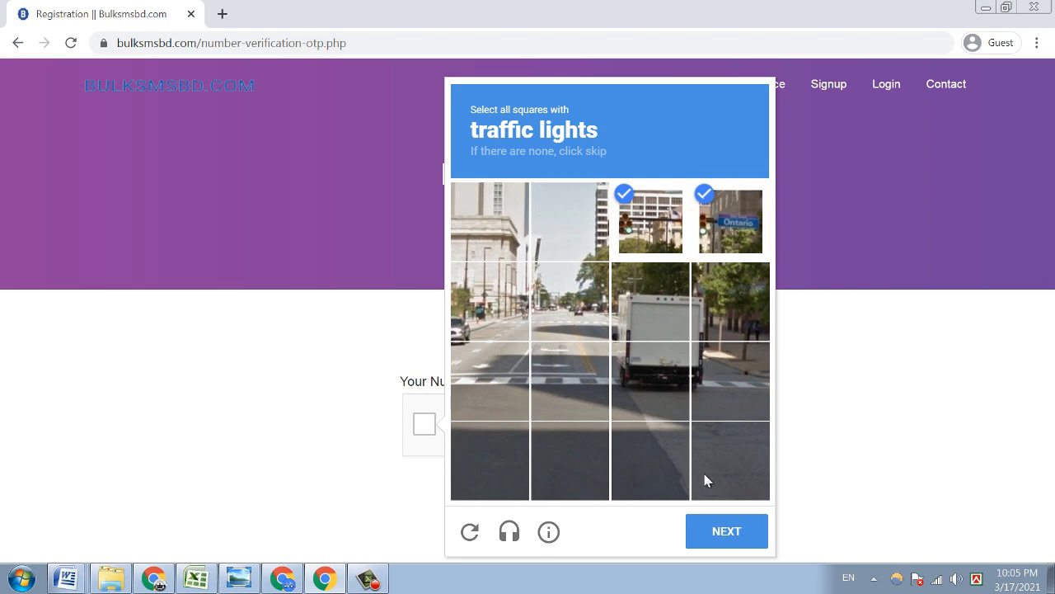
click(715, 516)
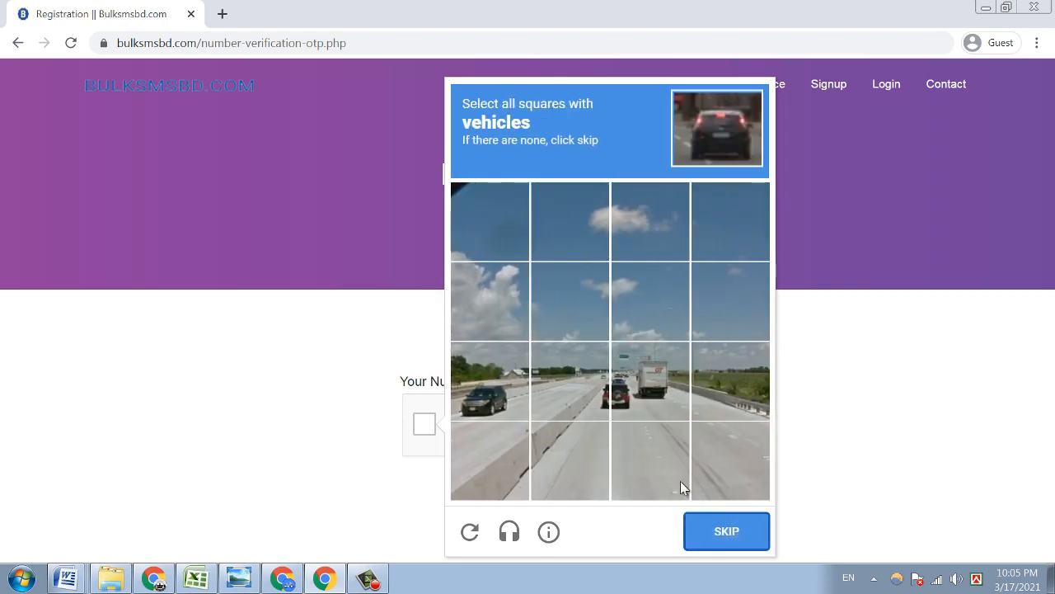
click(474, 389)
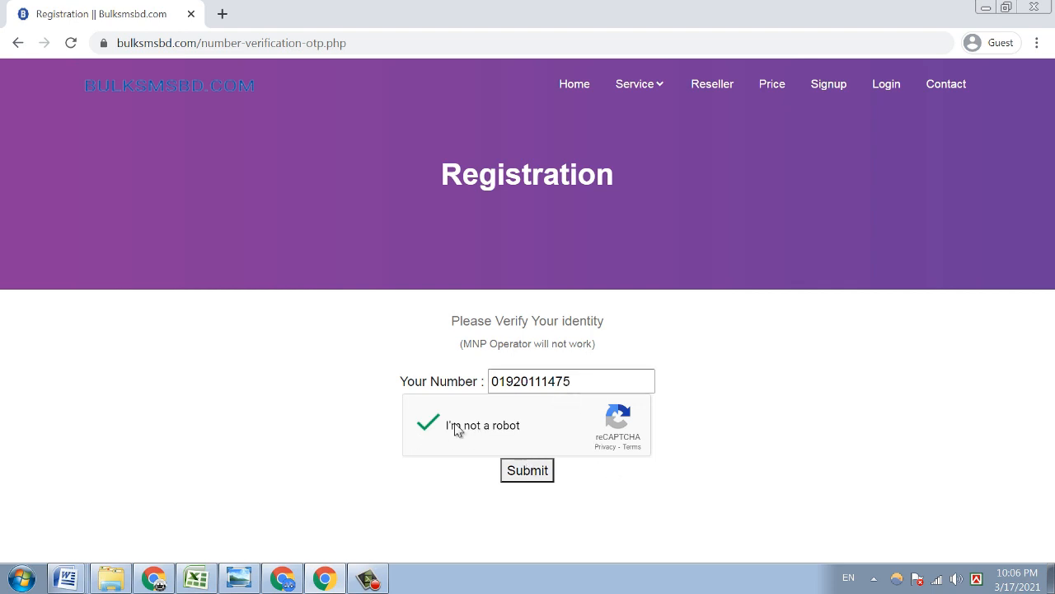
click(528, 471)
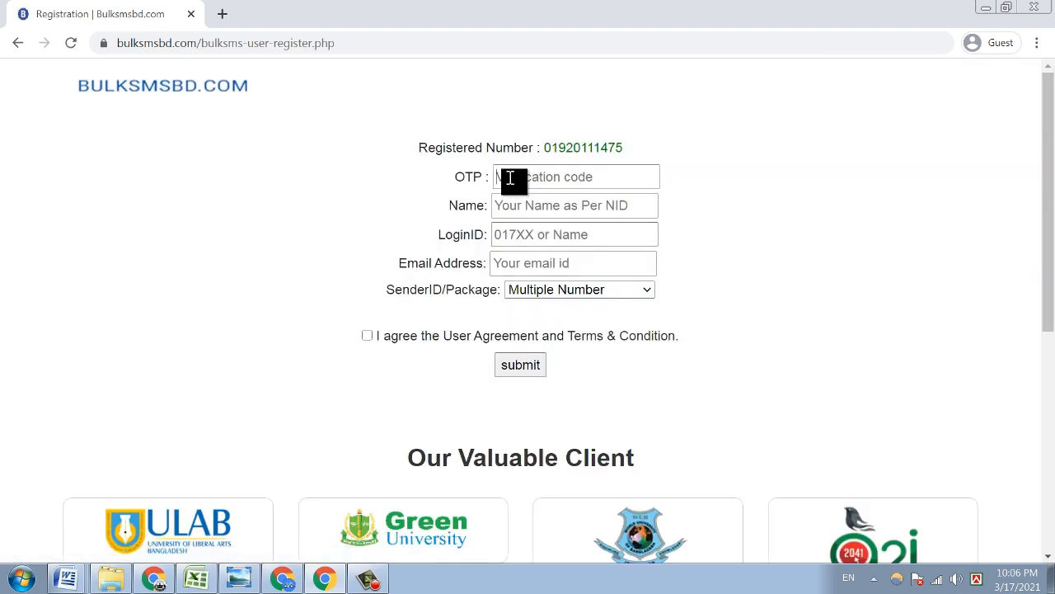
- Go through the OTP, Name, LoginID and Email Address fields on the registration form
drag(618, 147, 558, 147)
click(569, 177)
click(511, 206)
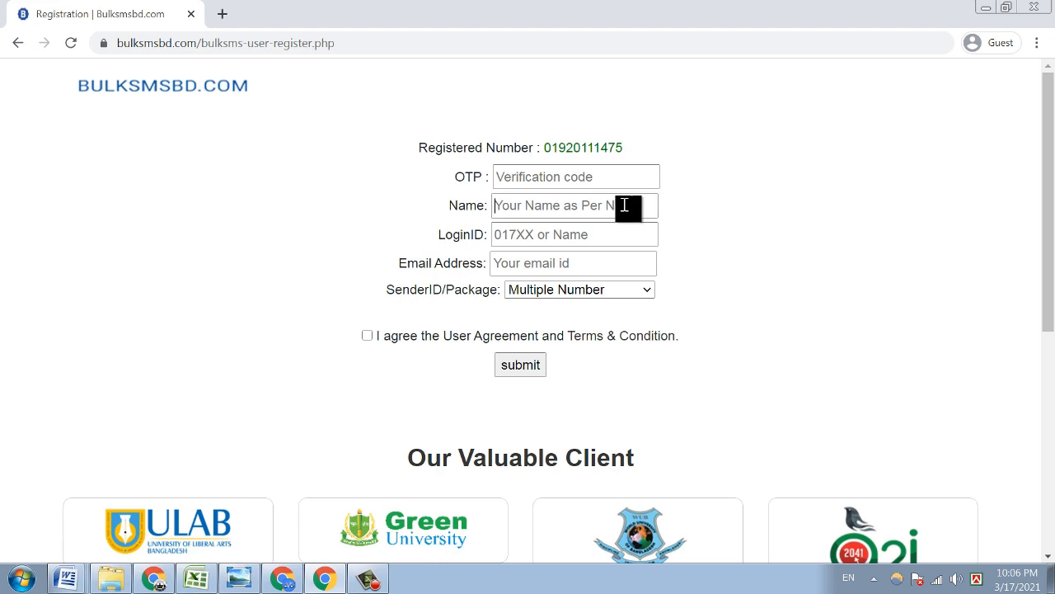
click(508, 233)
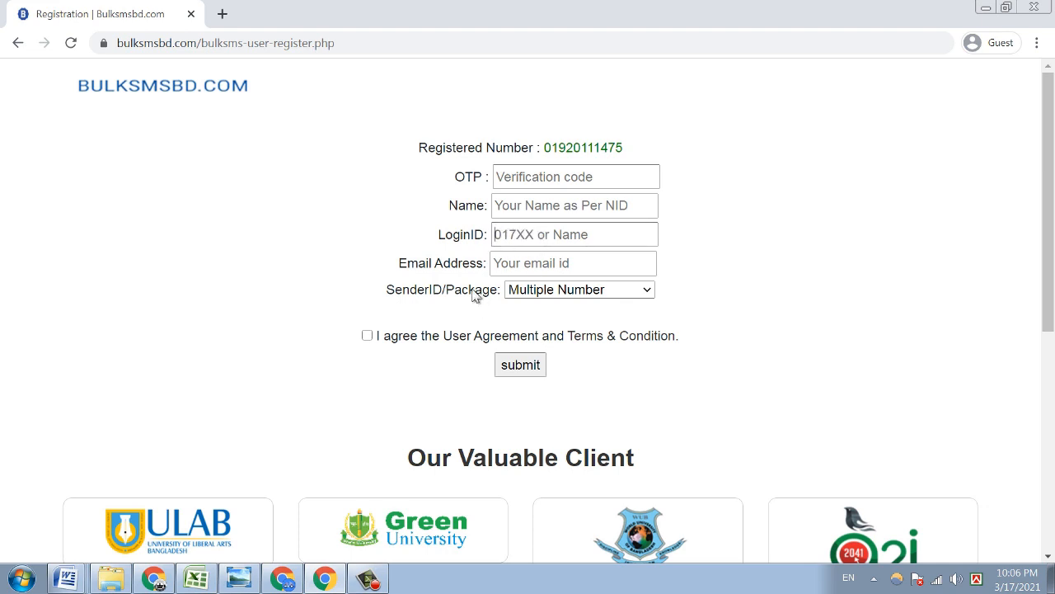
drag(396, 268, 519, 265)
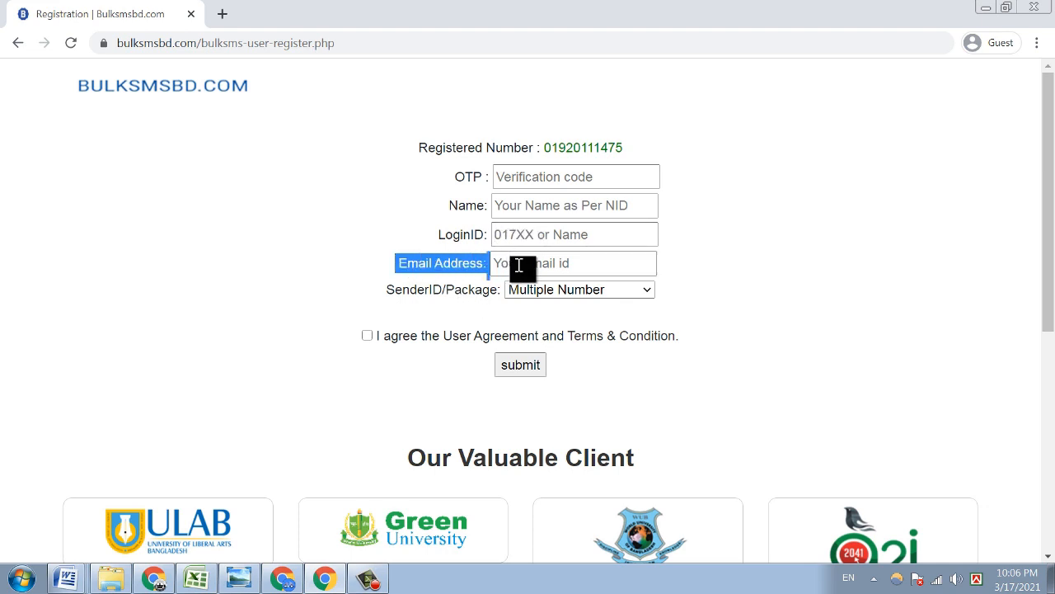
click(520, 265)
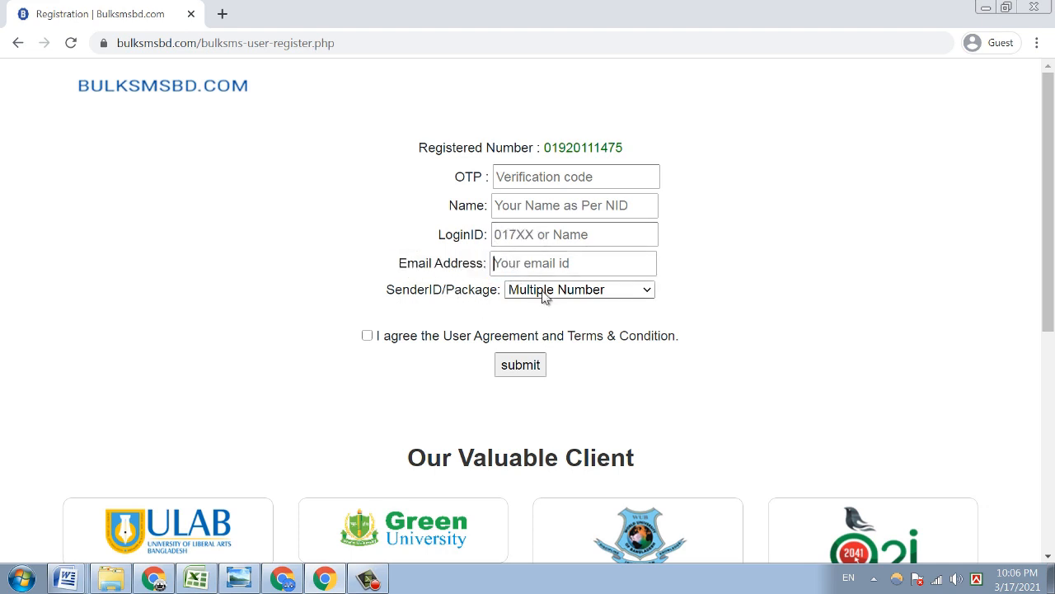
- Keep the Multiple Number package, accept the user agreement, and open a new tab
click(543, 293)
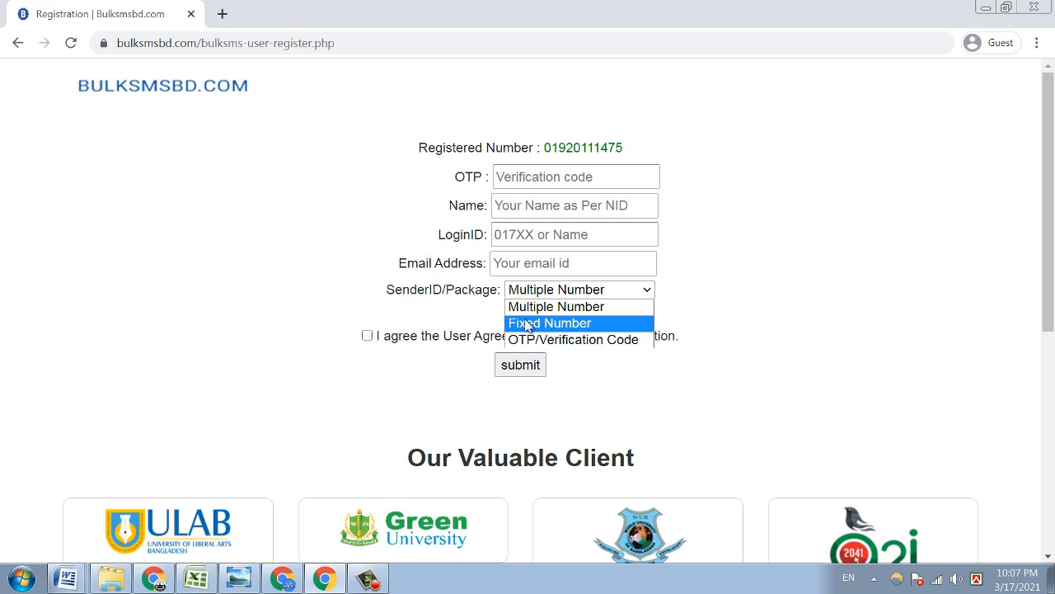
click(376, 343)
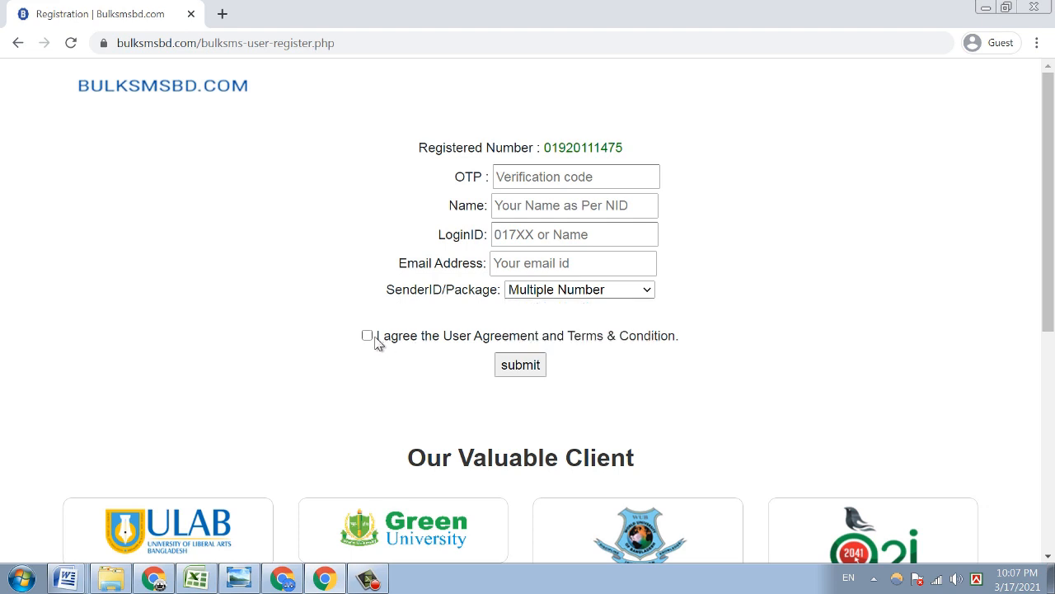
drag(370, 337, 386, 343)
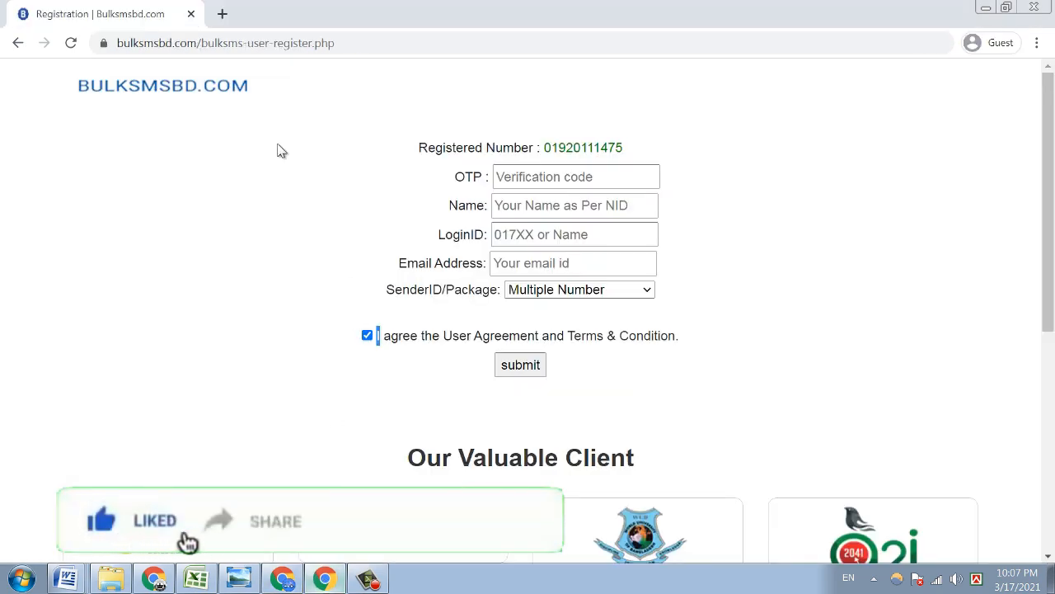
click(221, 14)
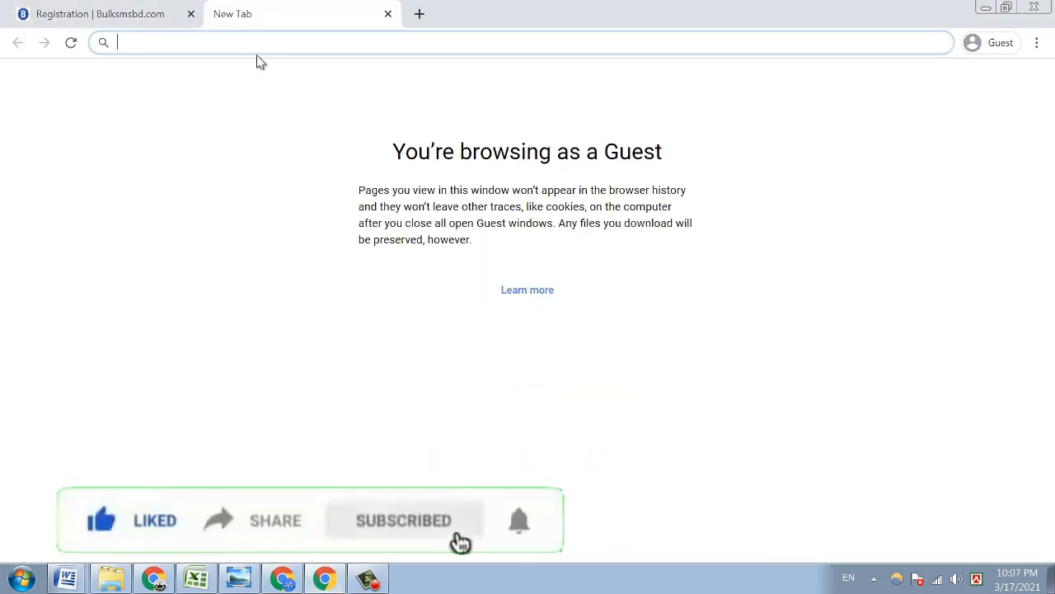
- Search the web for BULKSMSBD and open the site's login page
text(B)
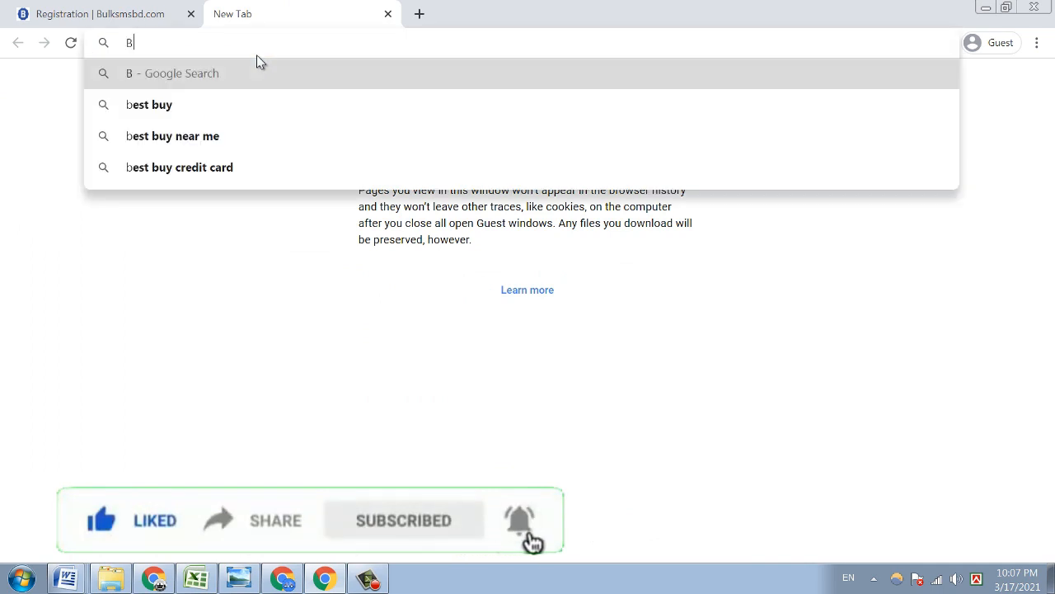
text(ULK)
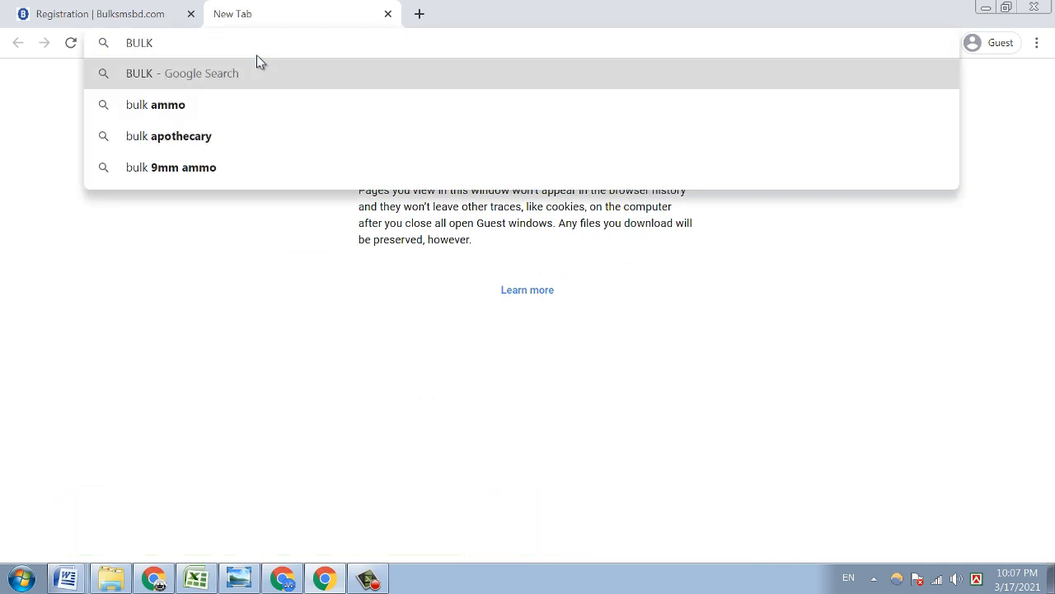
text(SMSBD)
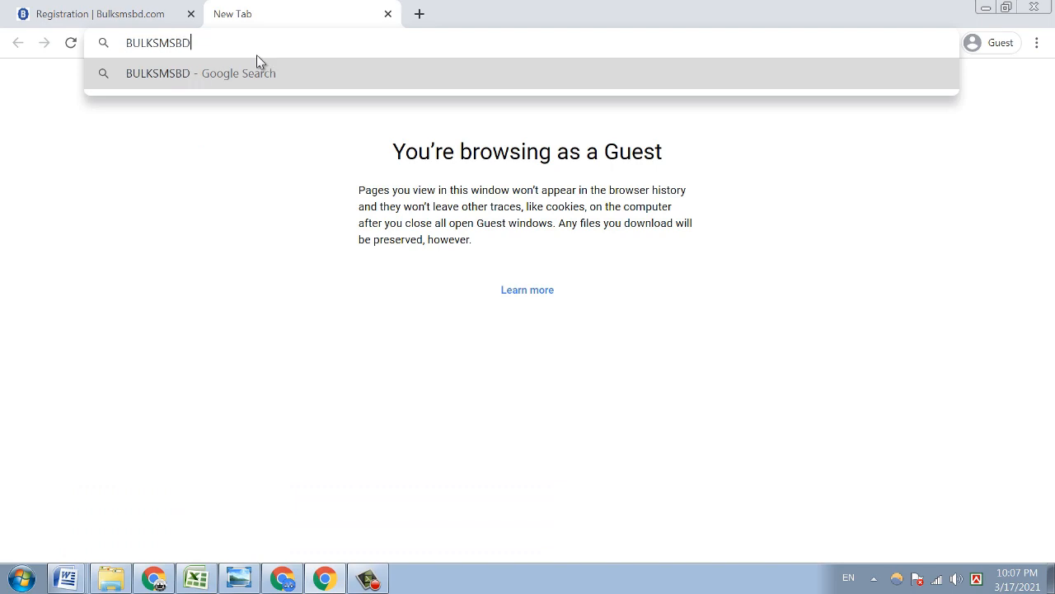
key(Return)
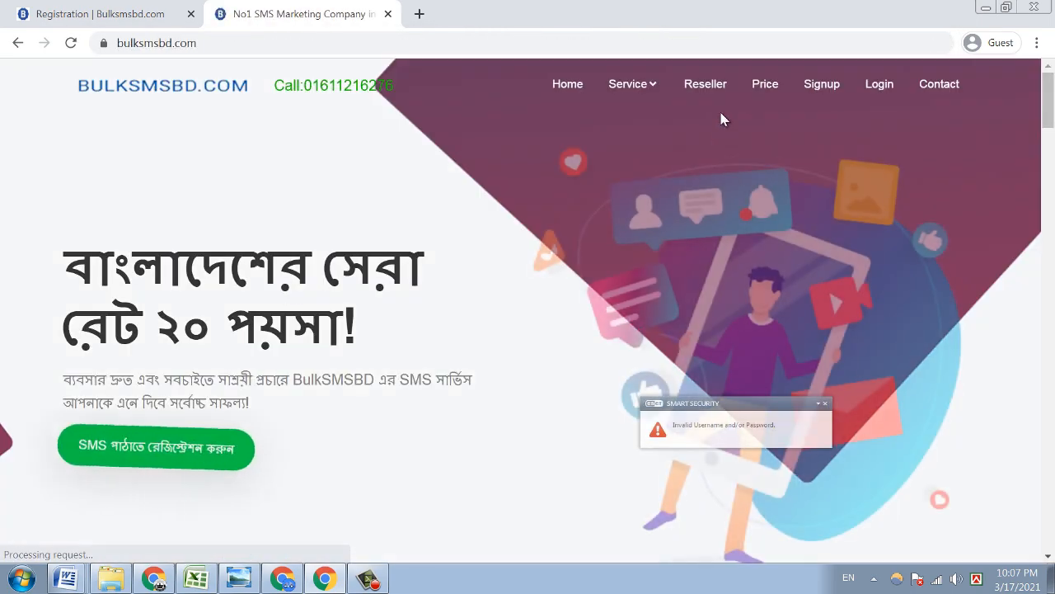
click(863, 91)
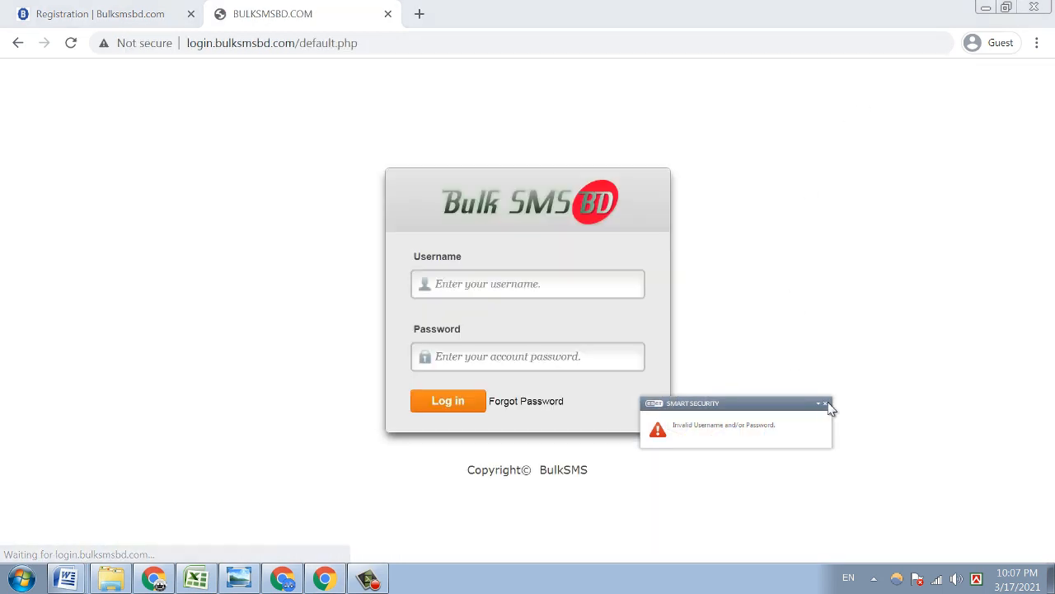
- Try the Username and password fields, then switch to the already logged-in Chrome window
click(825, 406)
click(503, 287)
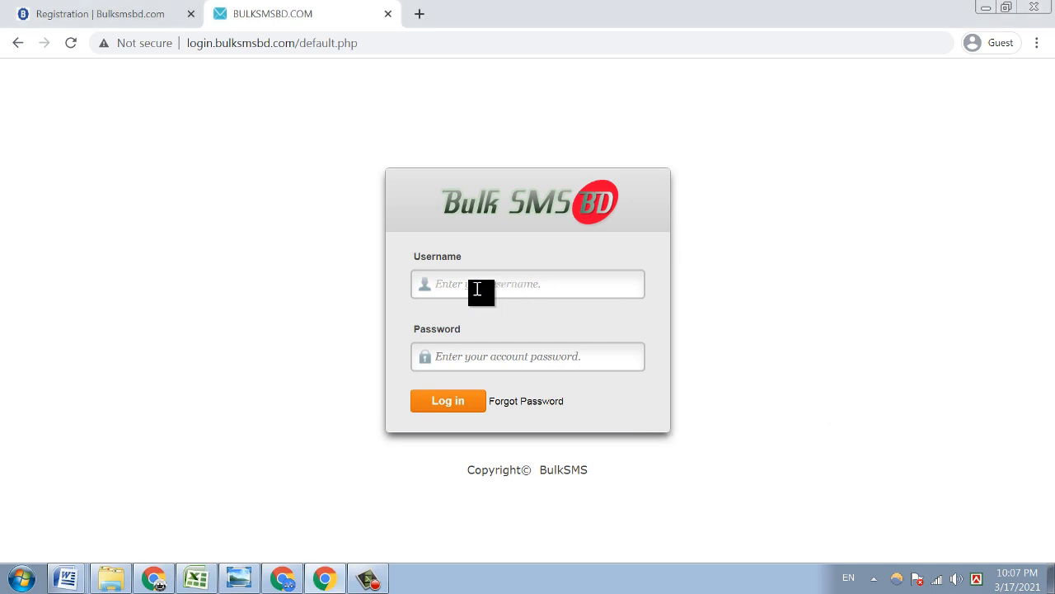
click(448, 358)
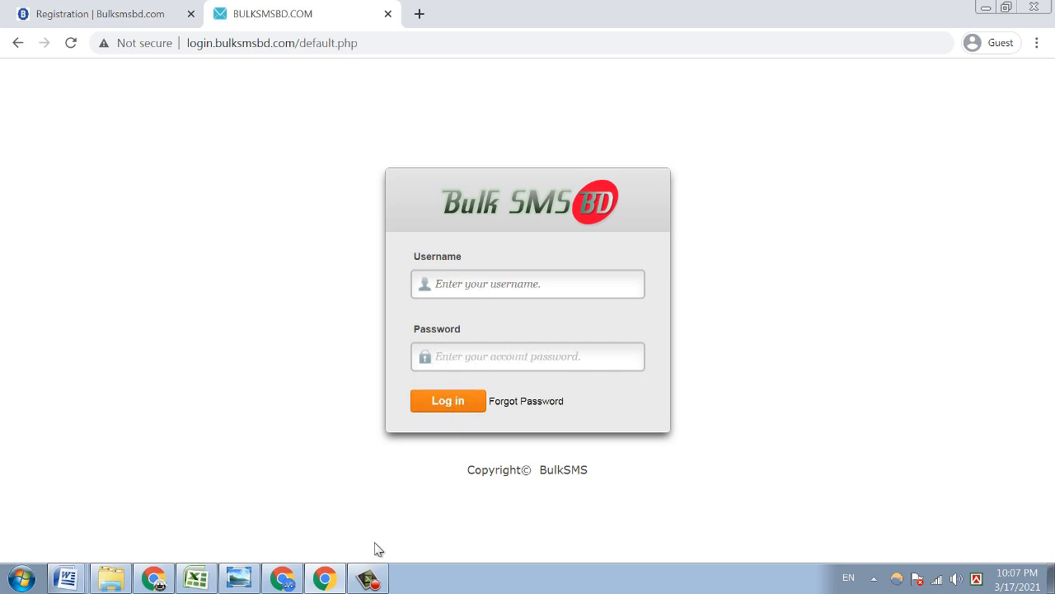
click(324, 577)
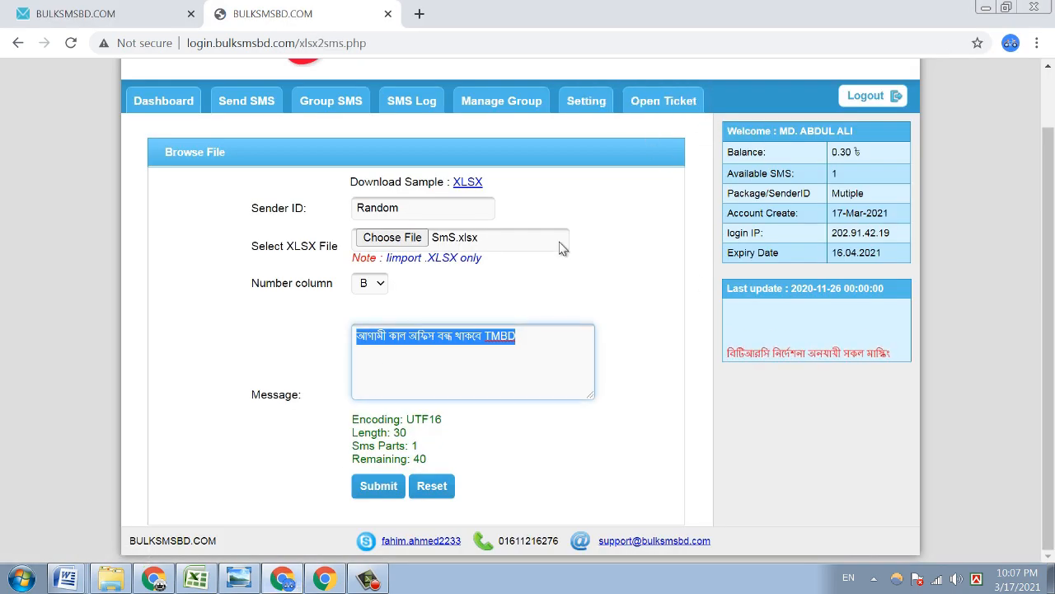
- Return to the admin.php dashboard showing 0.30 Tk balance and 1 SMS
click(165, 103)
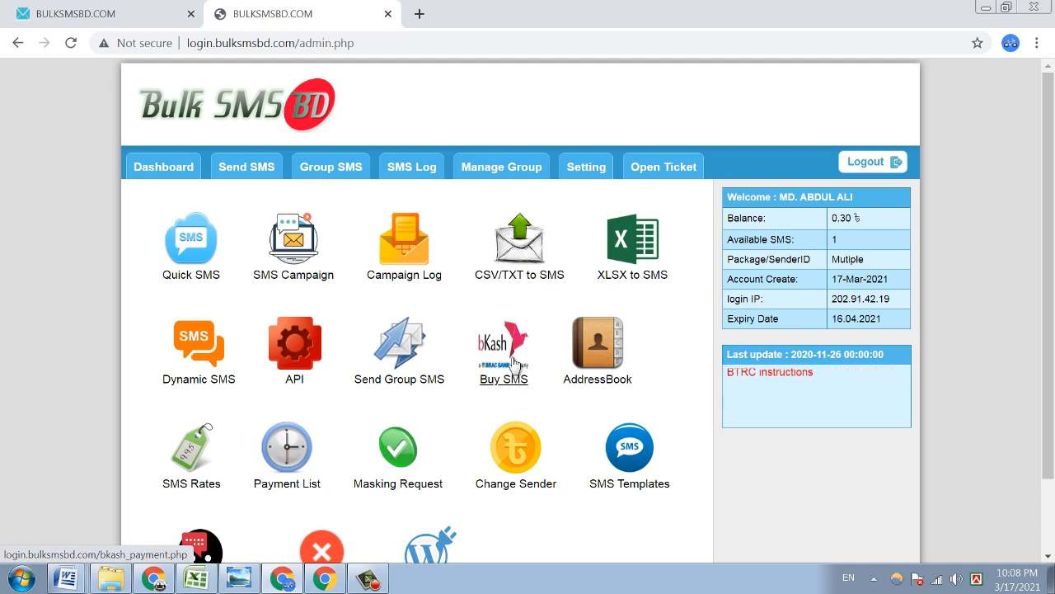
drag(781, 198, 857, 196)
drag(829, 260, 881, 263)
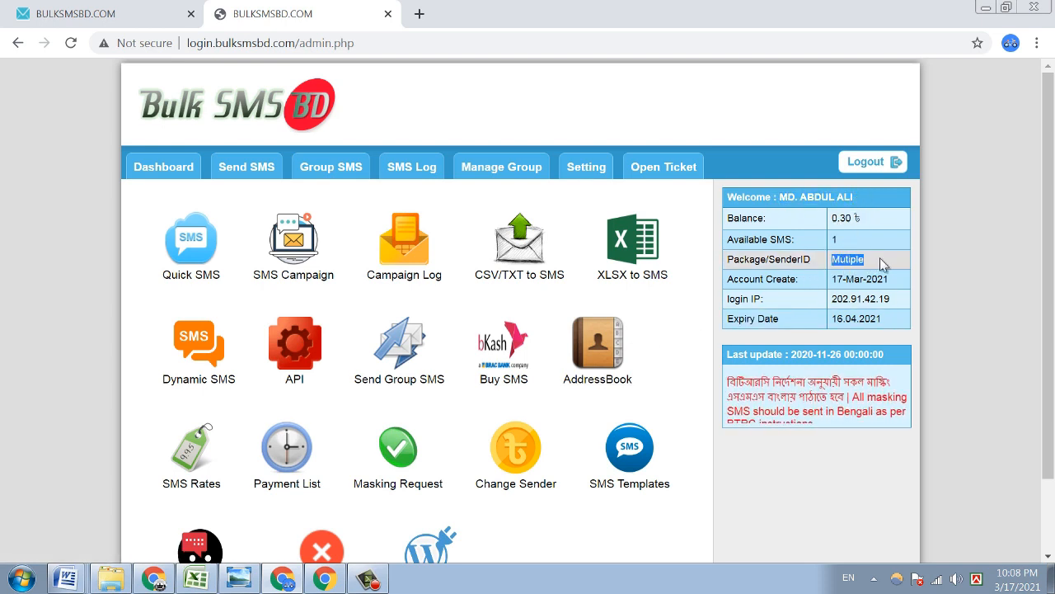
click(840, 298)
drag(839, 299, 902, 298)
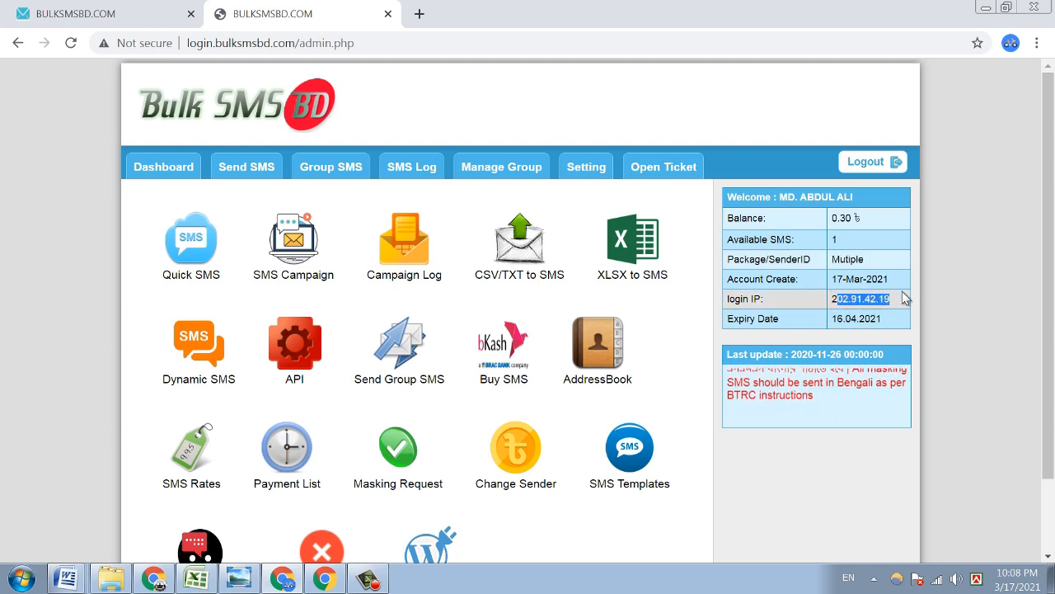
click(495, 353)
- Highlight the bKash merchant number and payment details on the Buy SMS page
scroll(496, 350, down, 2)
scroll(454, 315, up, 1)
drag(423, 296, 502, 302)
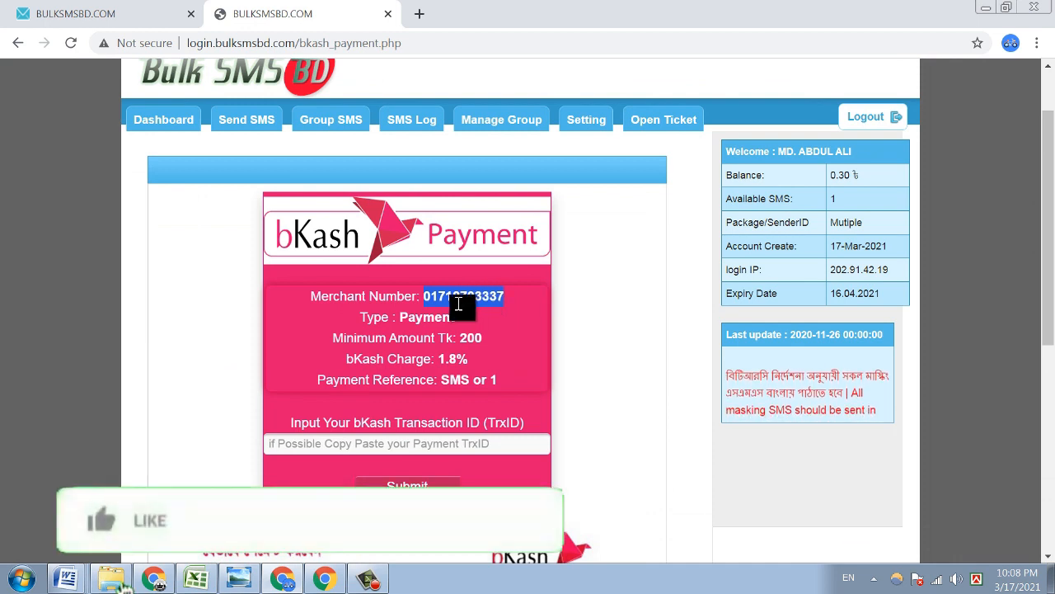
double_click(471, 338)
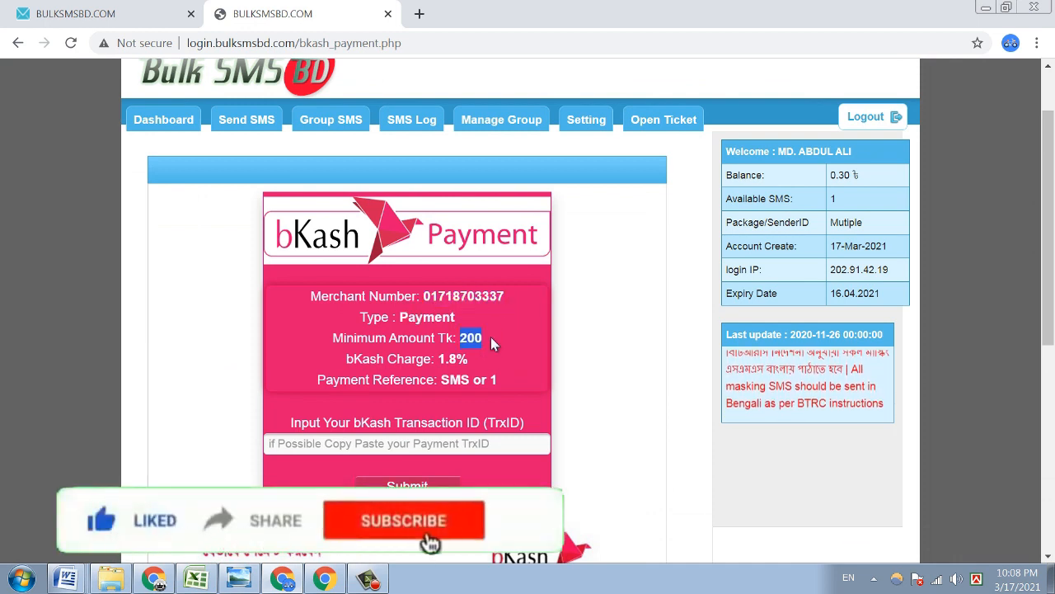
click(416, 323)
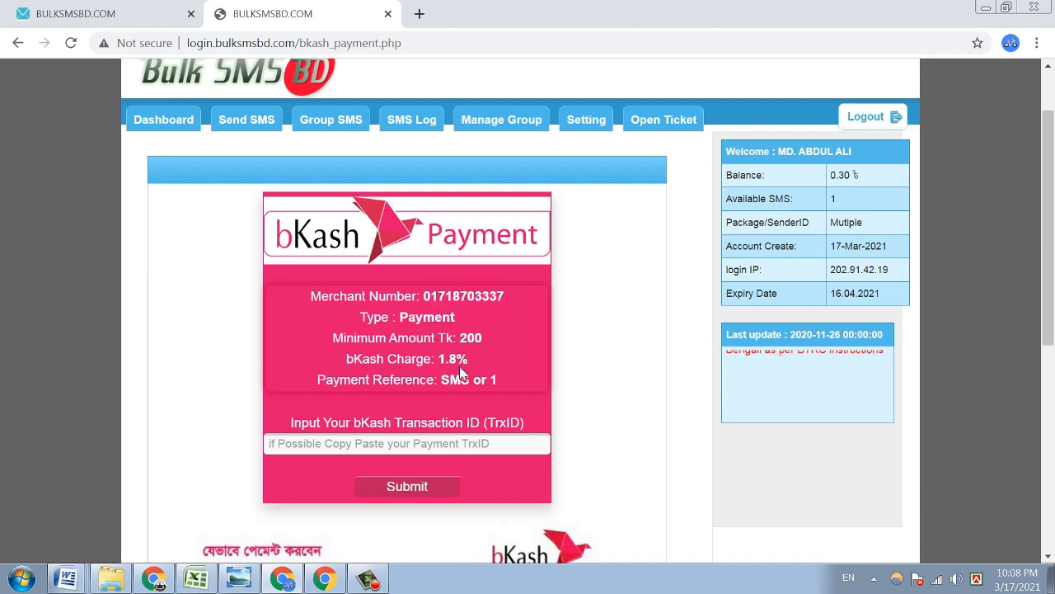
- Highlight the Payment Reference line, focus the TrxID field, and check the balance
drag(318, 381, 491, 378)
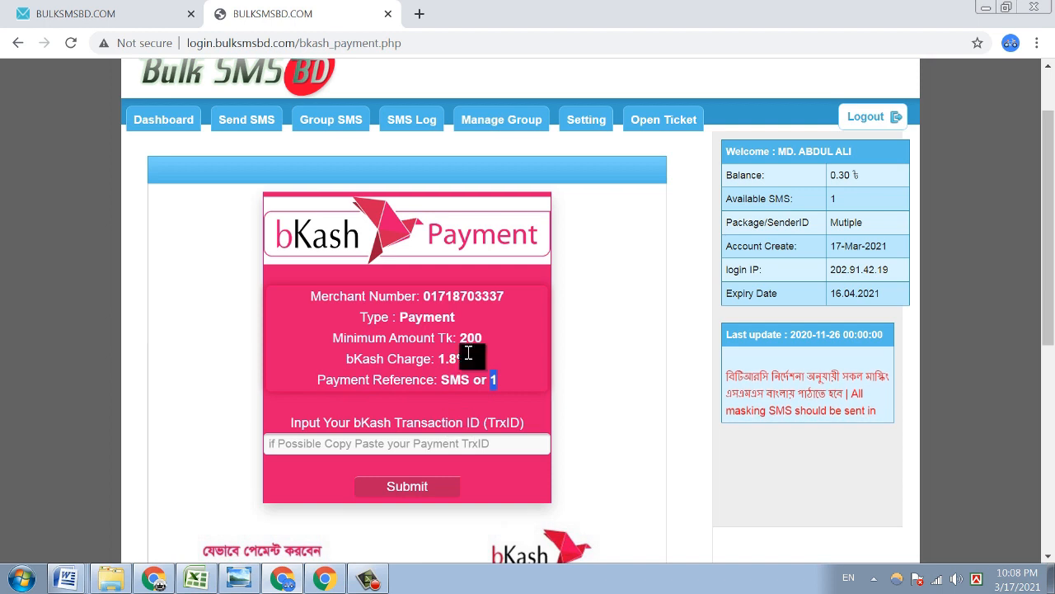
double_click(464, 298)
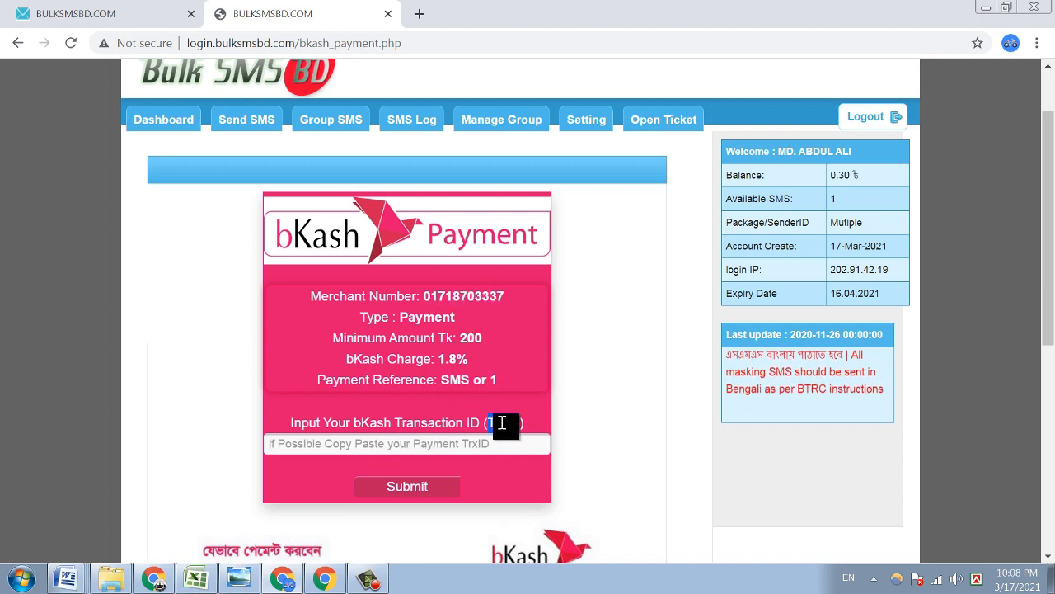
click(385, 450)
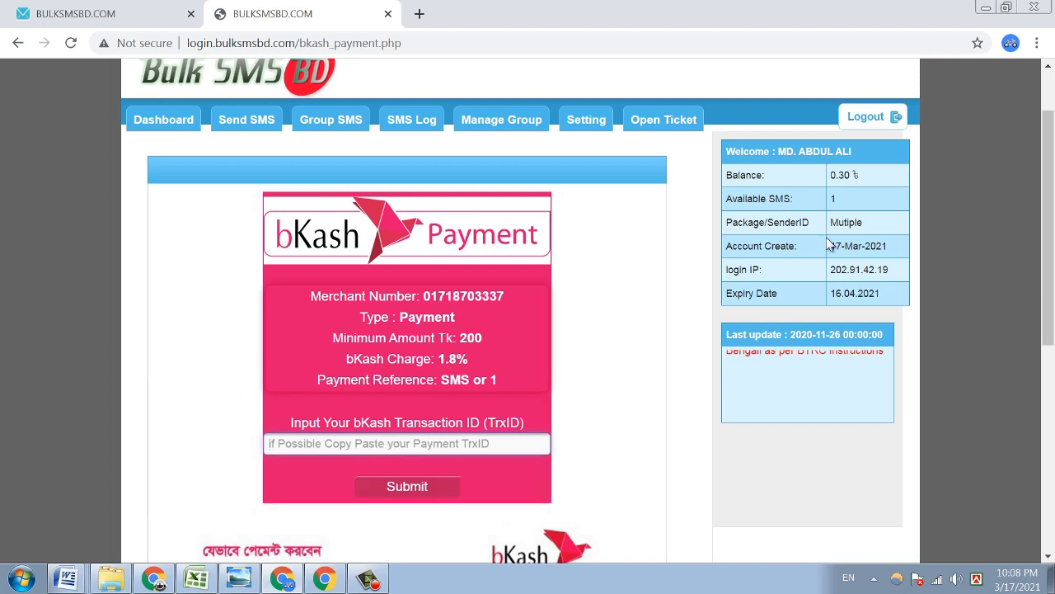
drag(839, 172, 859, 172)
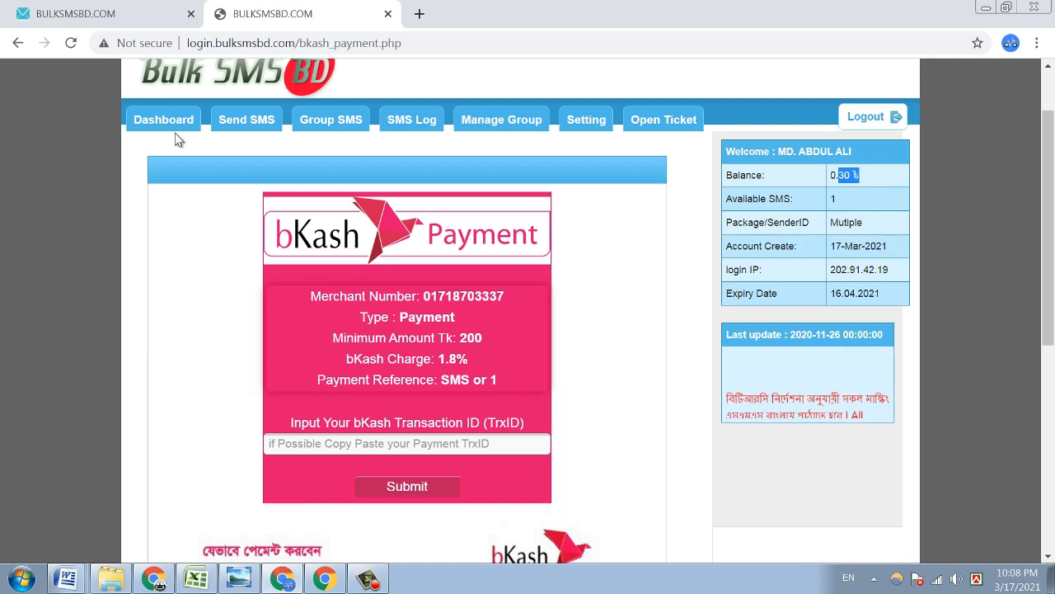
click(164, 119)
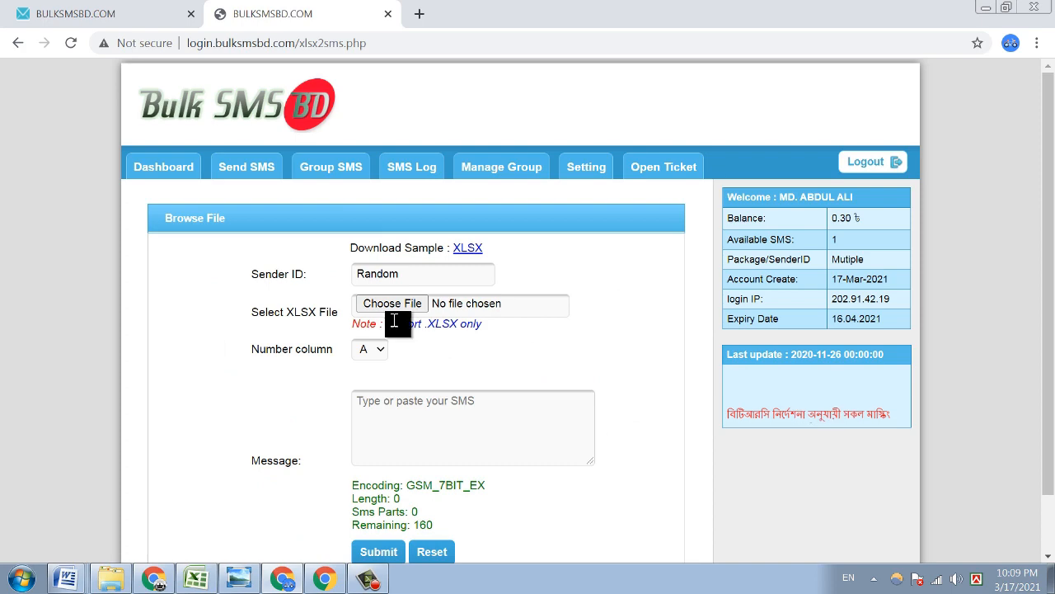
- With Sender ID Random, open the XLSX file picker browsing New folder
double_click(380, 277)
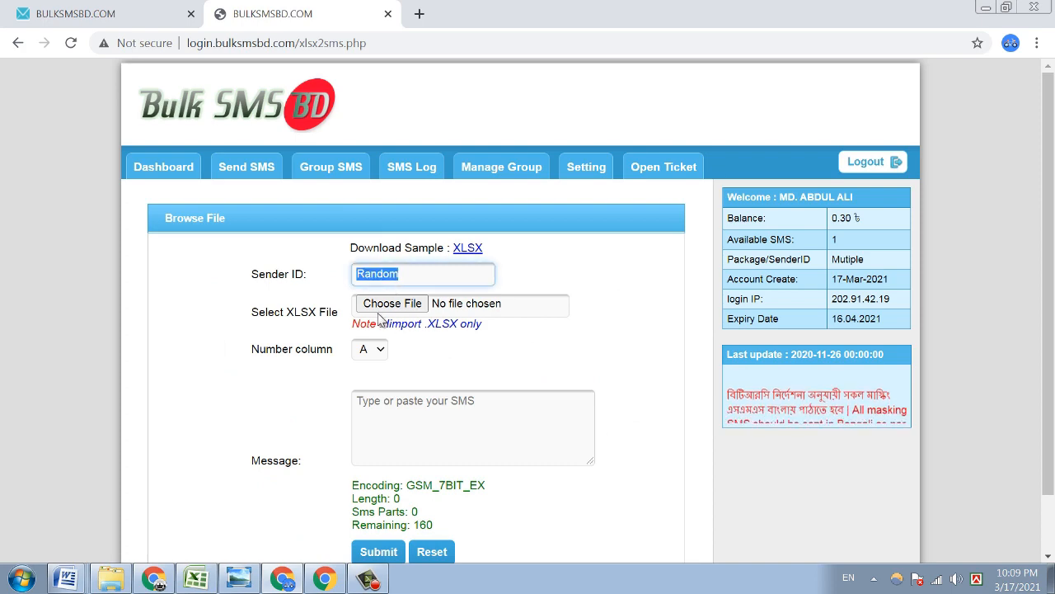
click(381, 309)
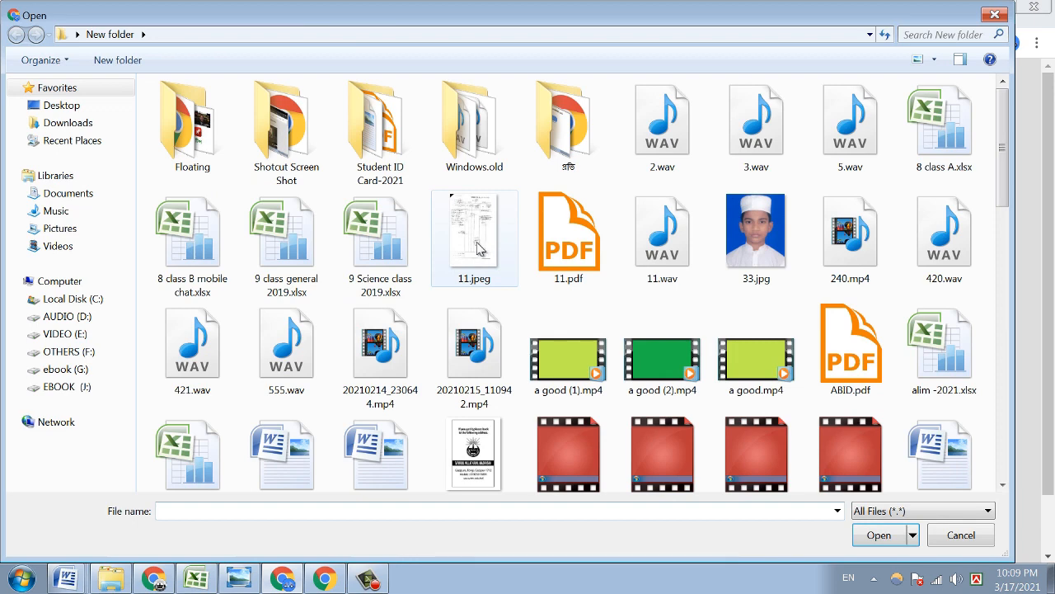
click(387, 346)
- Pick SmS.xlsx from New folder and attach it to the XLSX-to-SMS form
scroll(394, 343, down, 10)
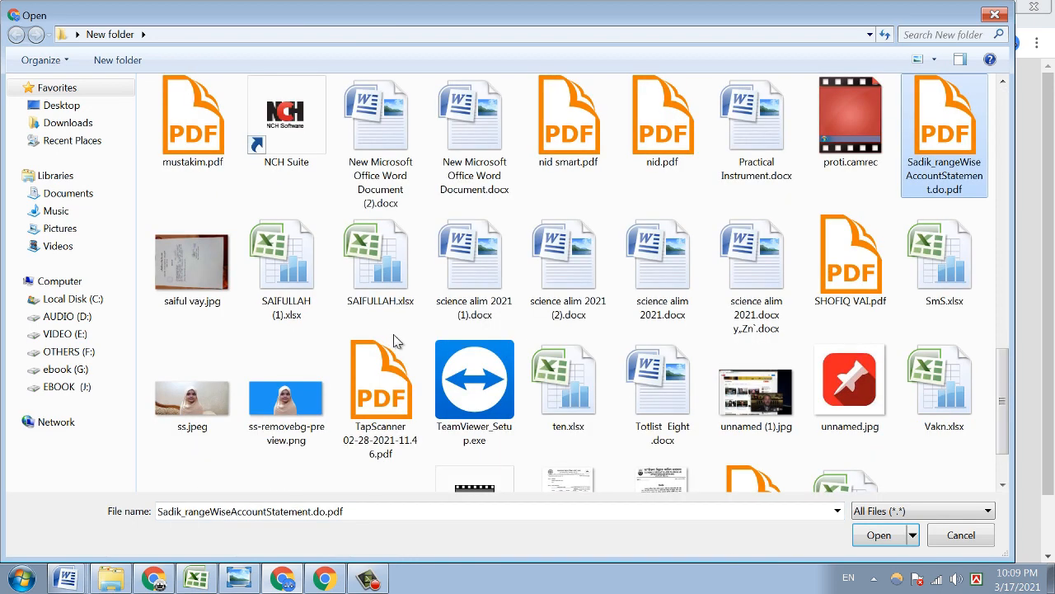
key(s)
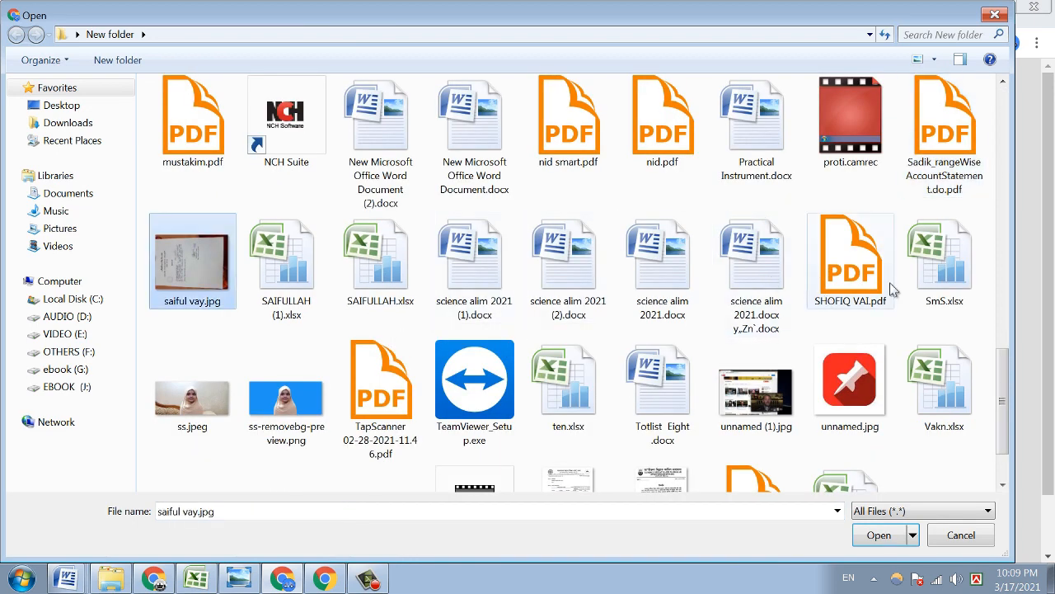
click(971, 275)
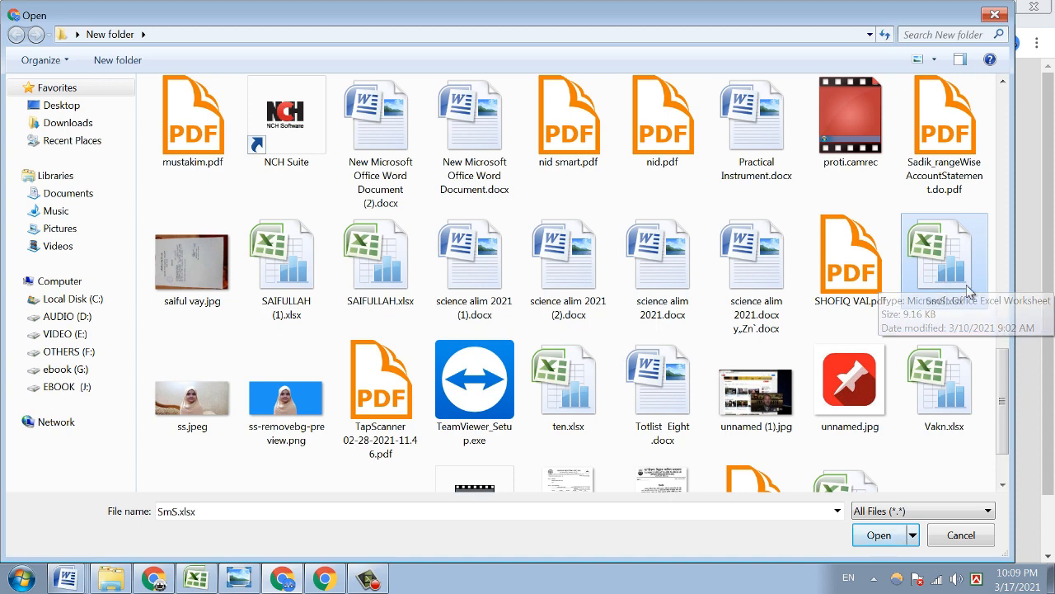
double_click(950, 279)
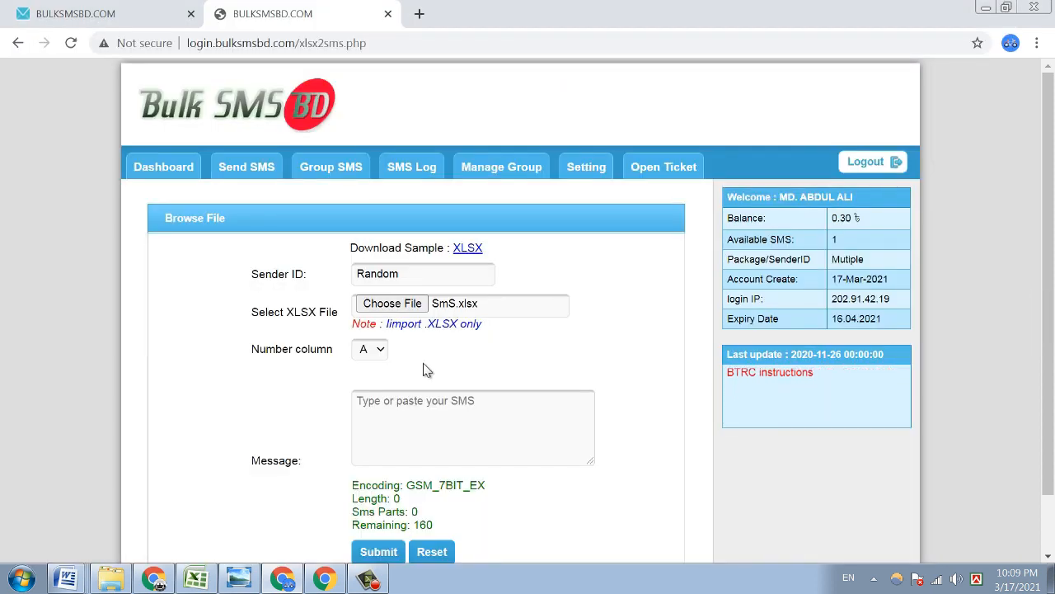
- Set the Number column to B for the SmS.xlsx phone numbers
click(375, 352)
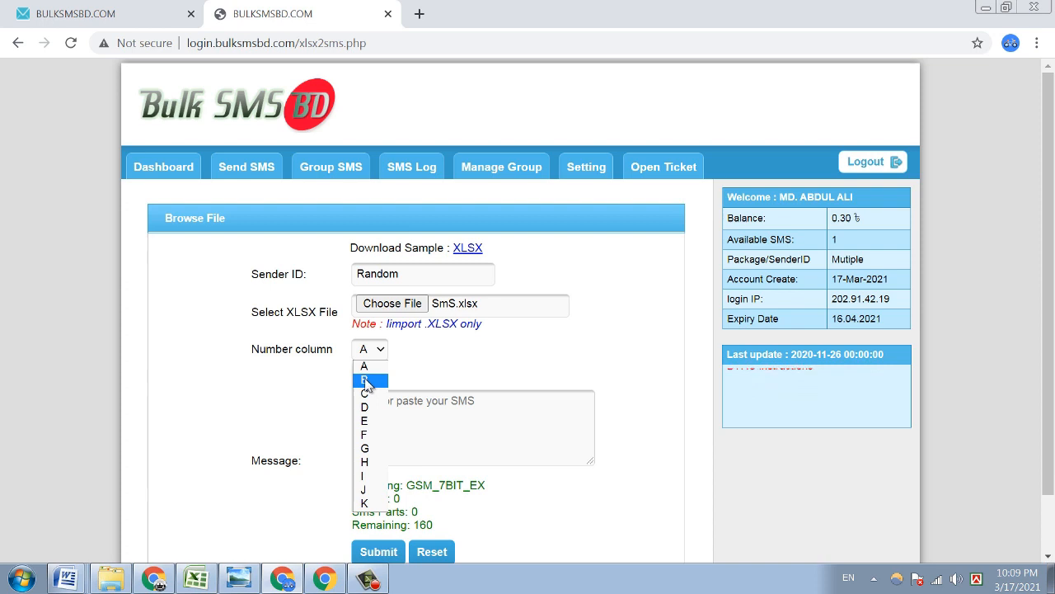
click(365, 380)
click(372, 351)
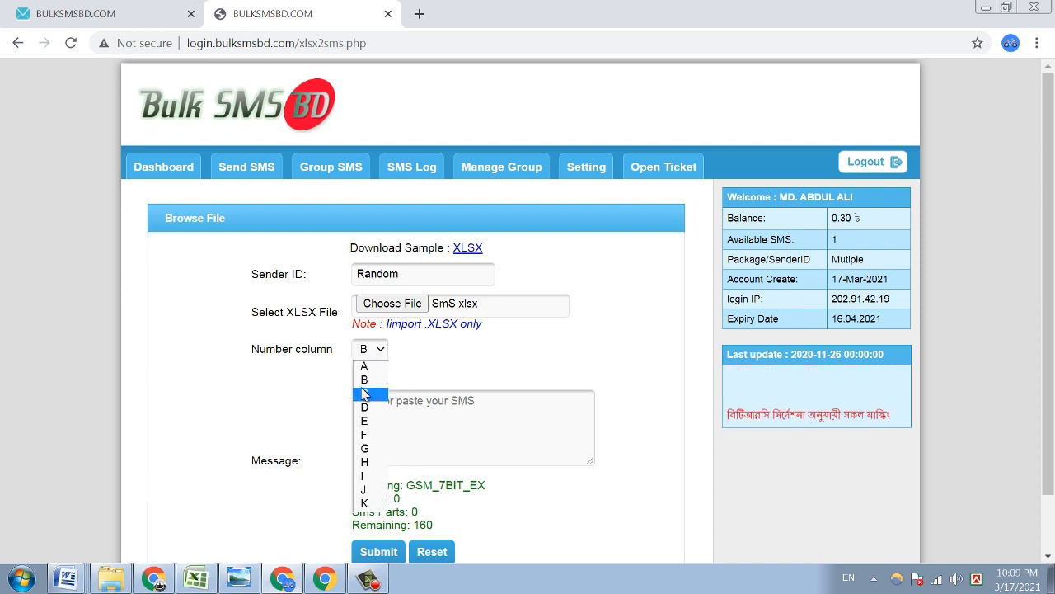
click(365, 382)
- Type the Bengali message announcing the office is closed tomorrow, signed TMBD
click(378, 406)
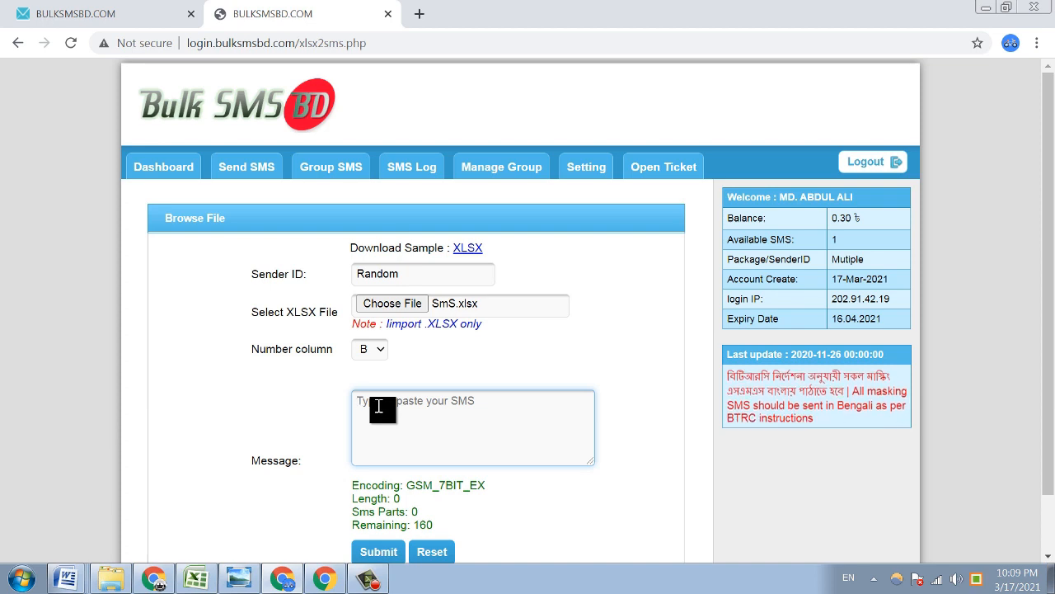
text(এ)
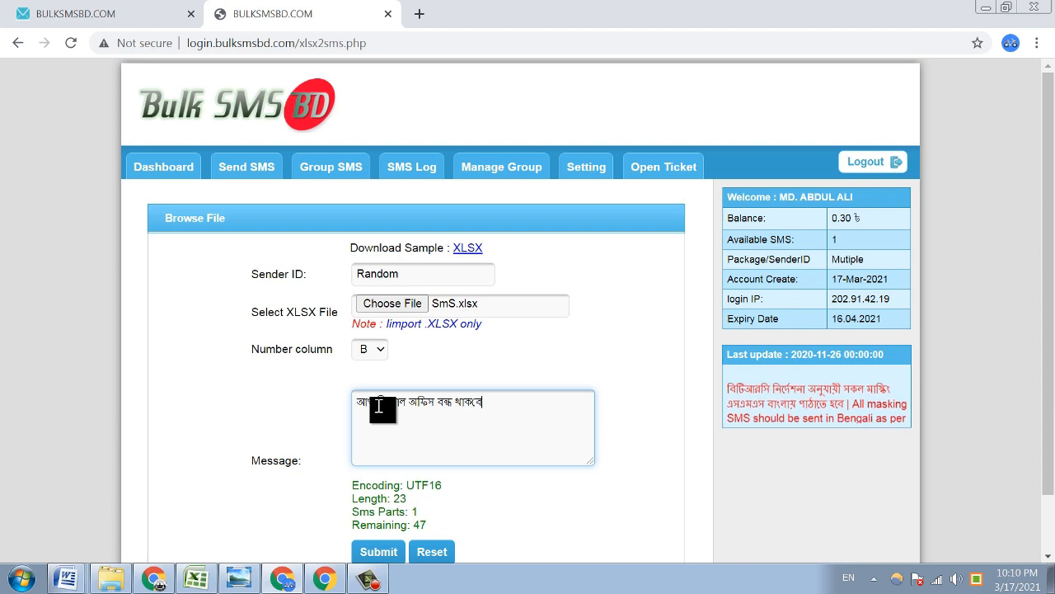
text(। )
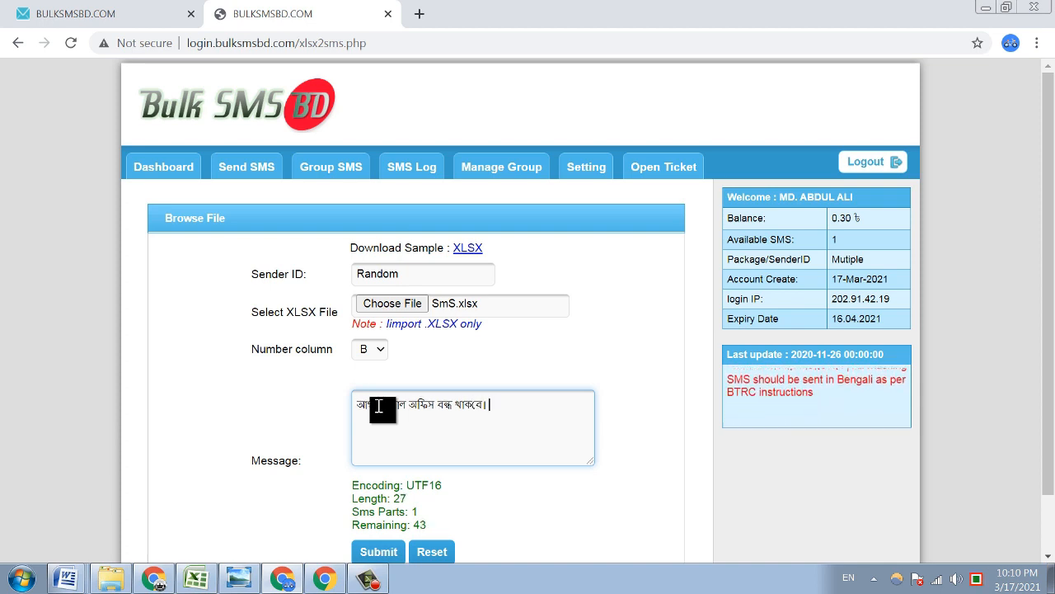
text(TMBD)
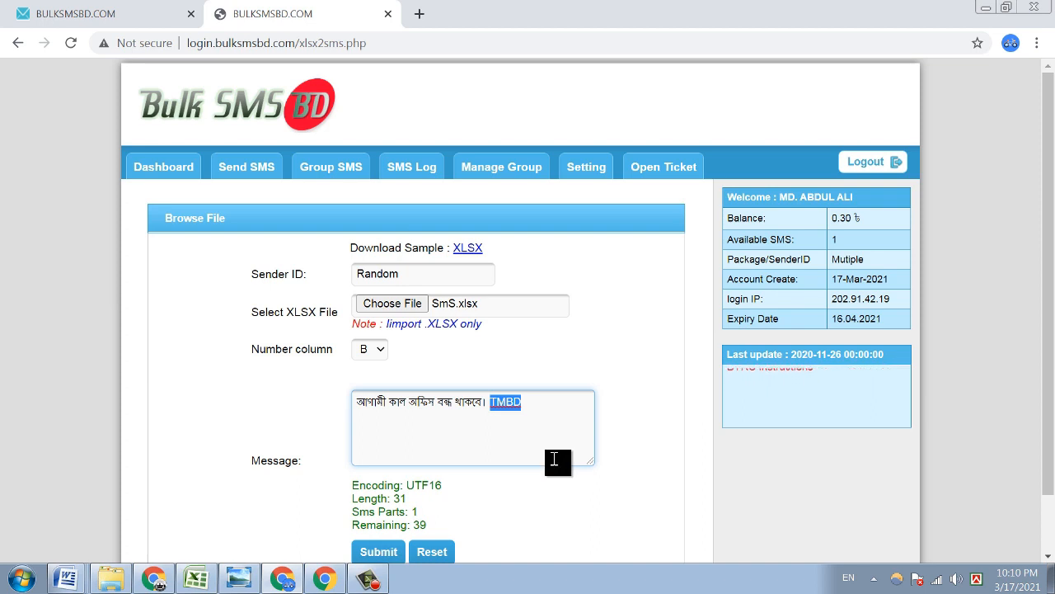
scroll(429, 482, down, 1)
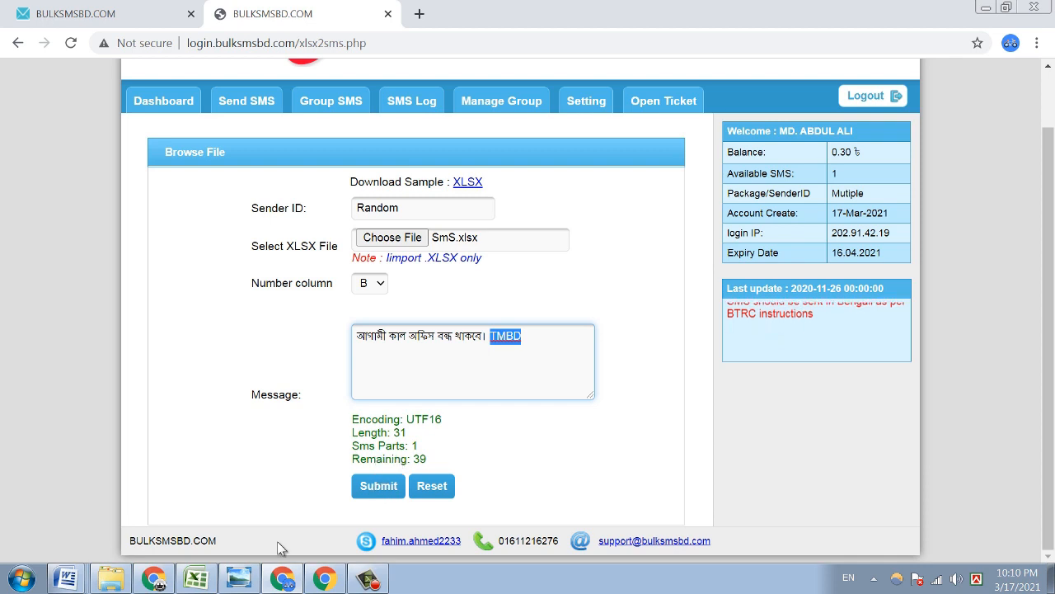
click(199, 579)
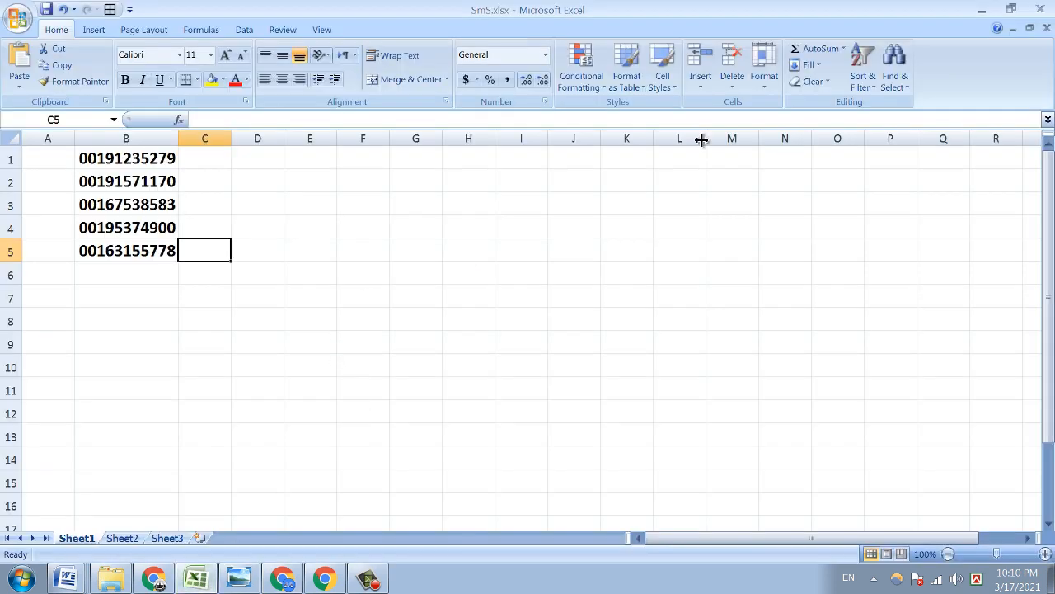
- Select column B in SmS.xlsx to verify the five phone numbers, then return to Chrome
click(128, 142)
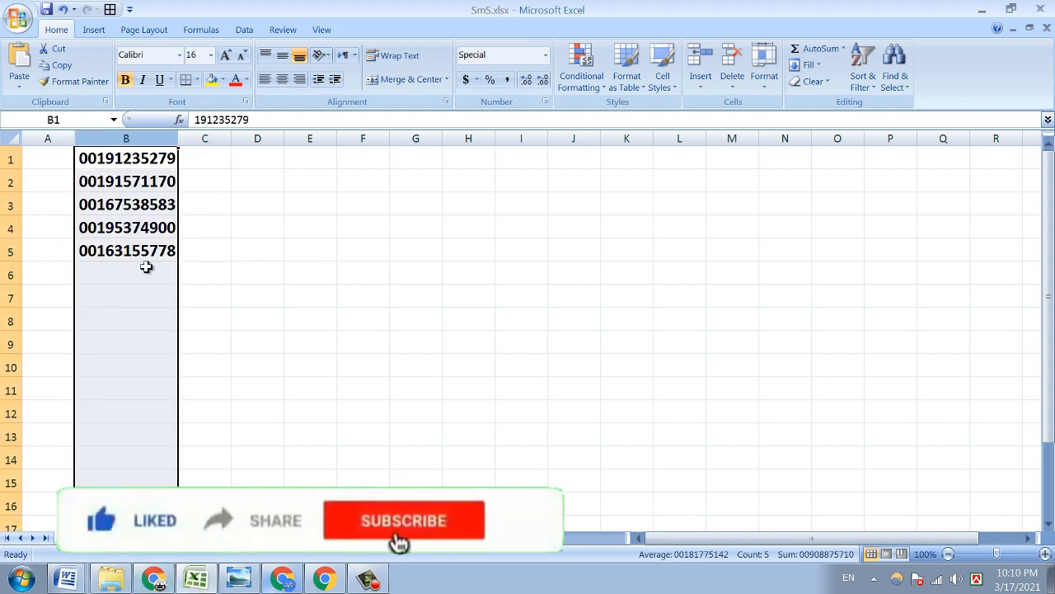
click(136, 134)
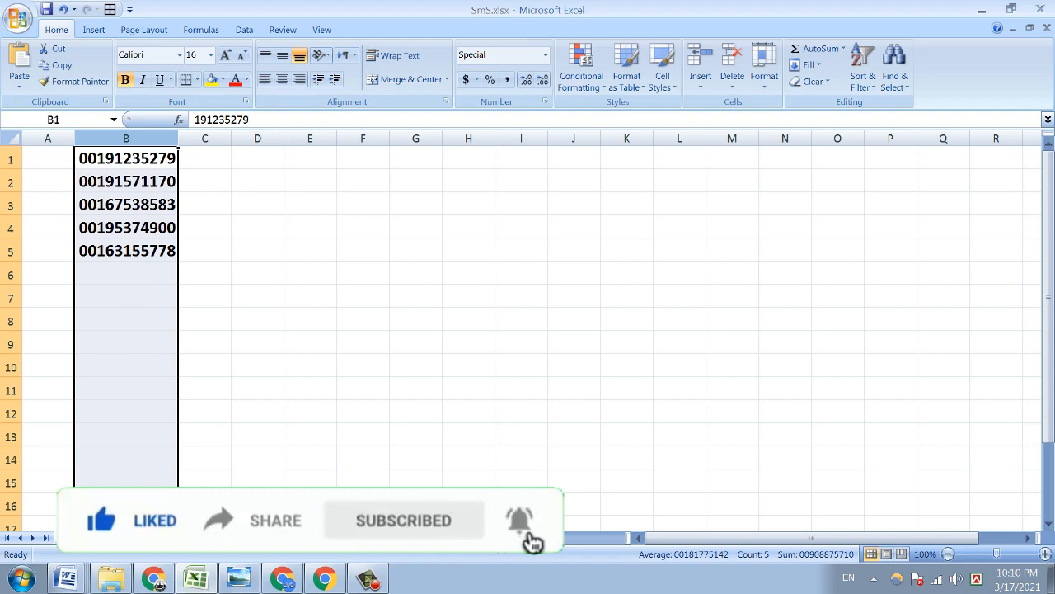
click(282, 578)
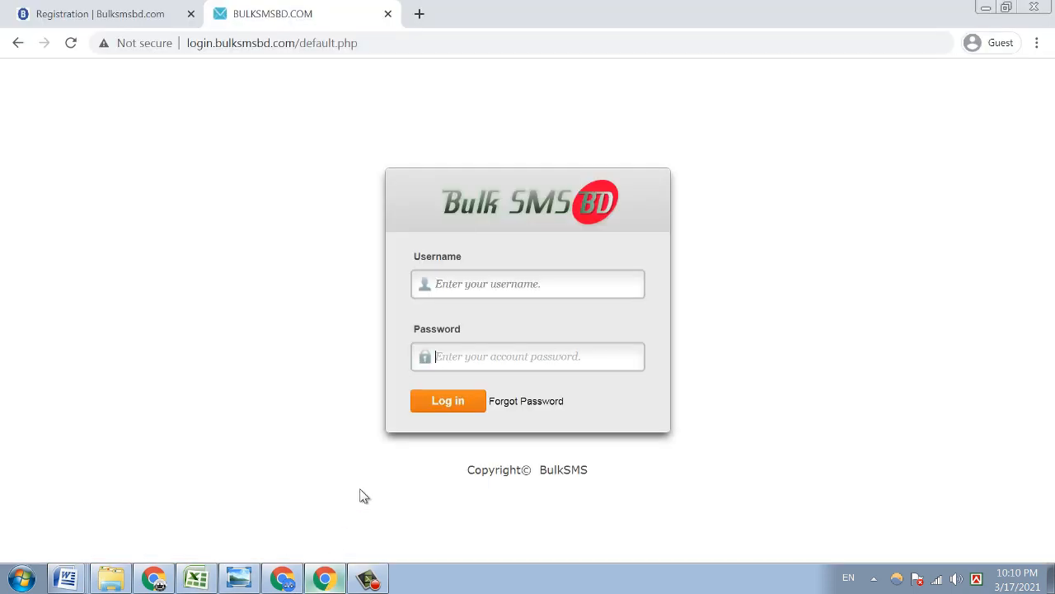
click(282, 579)
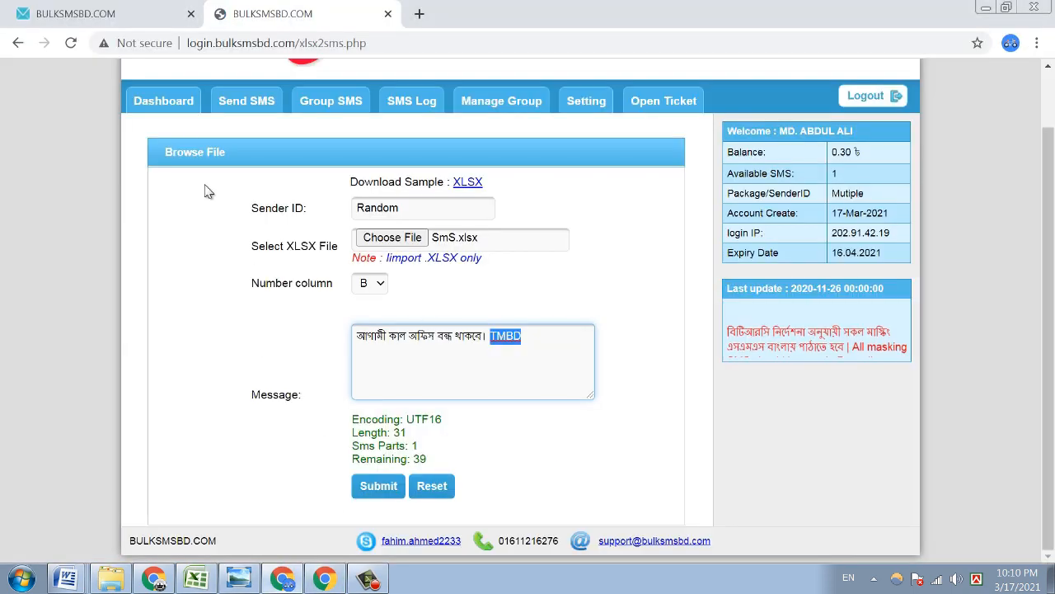
- Look over the SMS Log page, then bring up the Quick SMS form with sender Random and three numbers
click(258, 107)
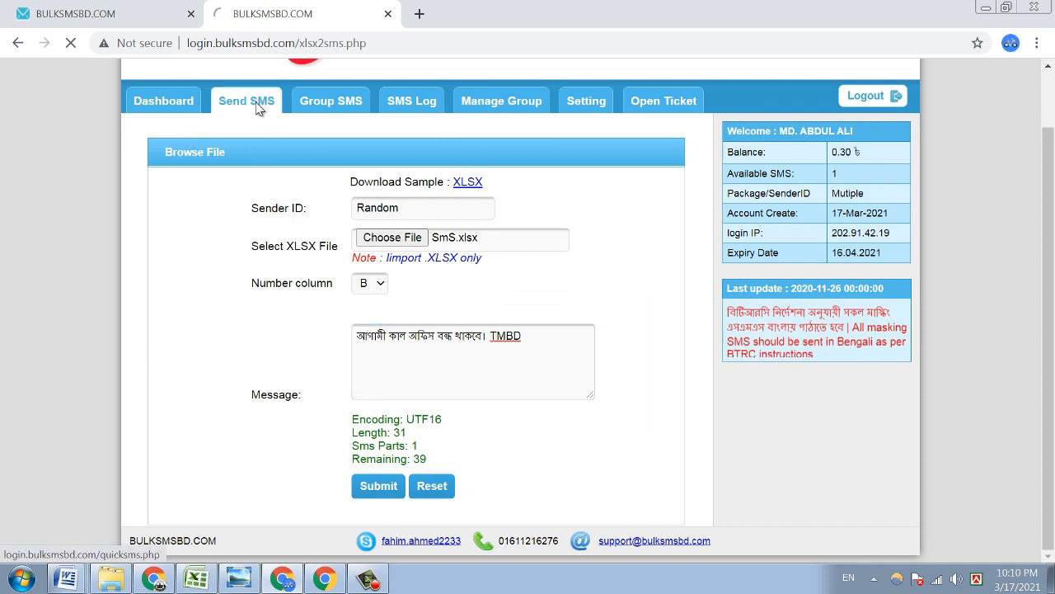
click(424, 177)
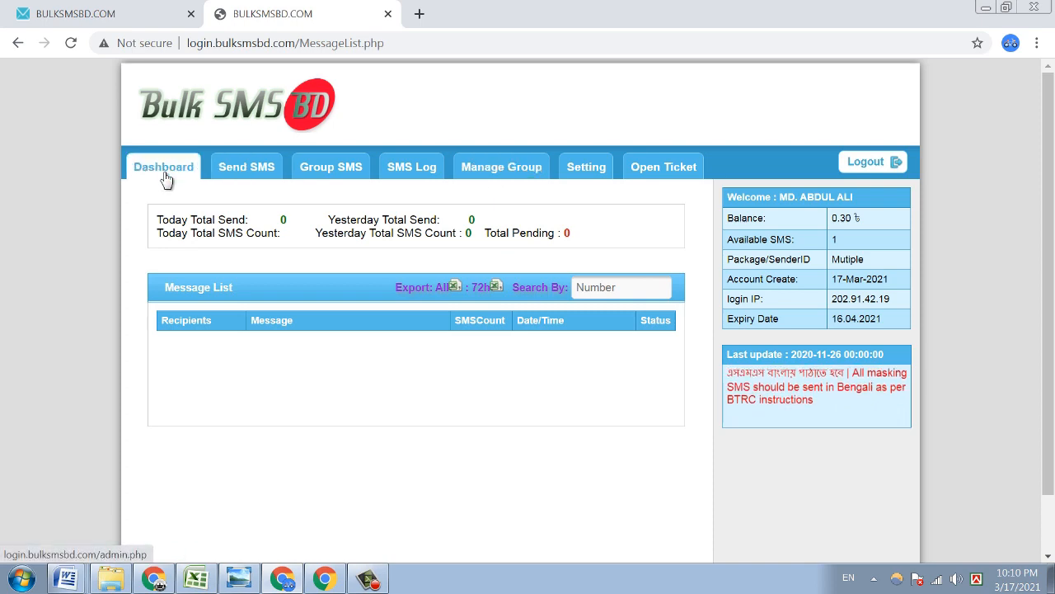
scroll(371, 402, down, 1)
scroll(410, 319, up, 1)
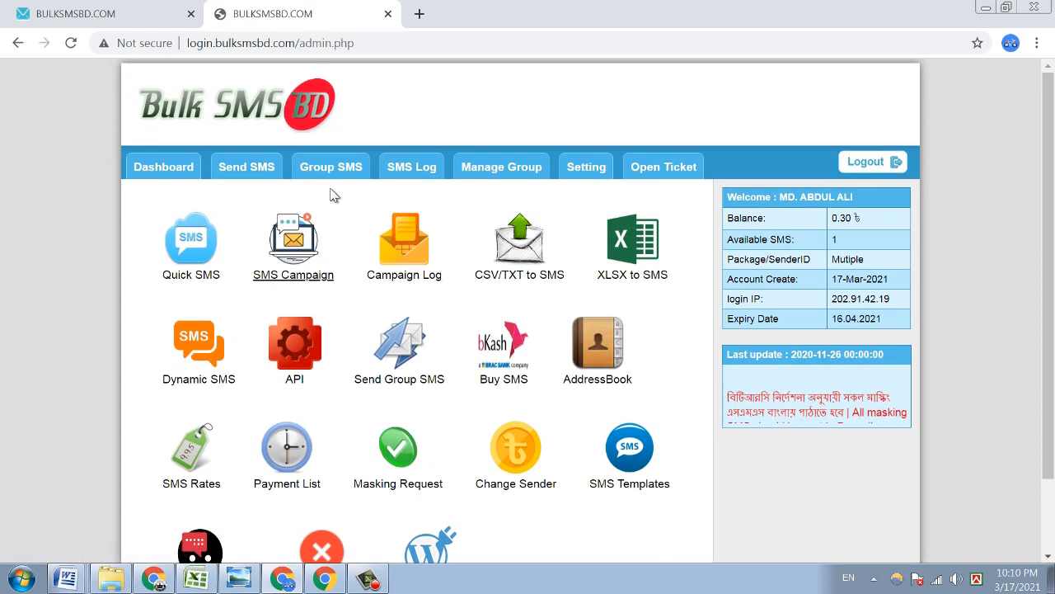
click(239, 167)
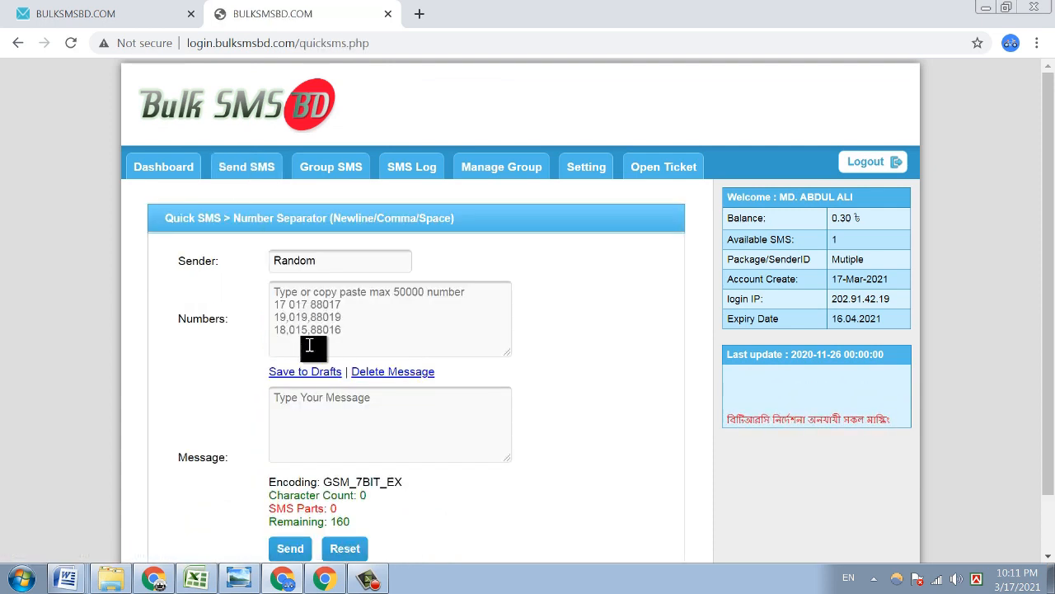
- Try the Quick SMS numbers and message boxes, then switch to the SMS Log showing zero sends
click(317, 303)
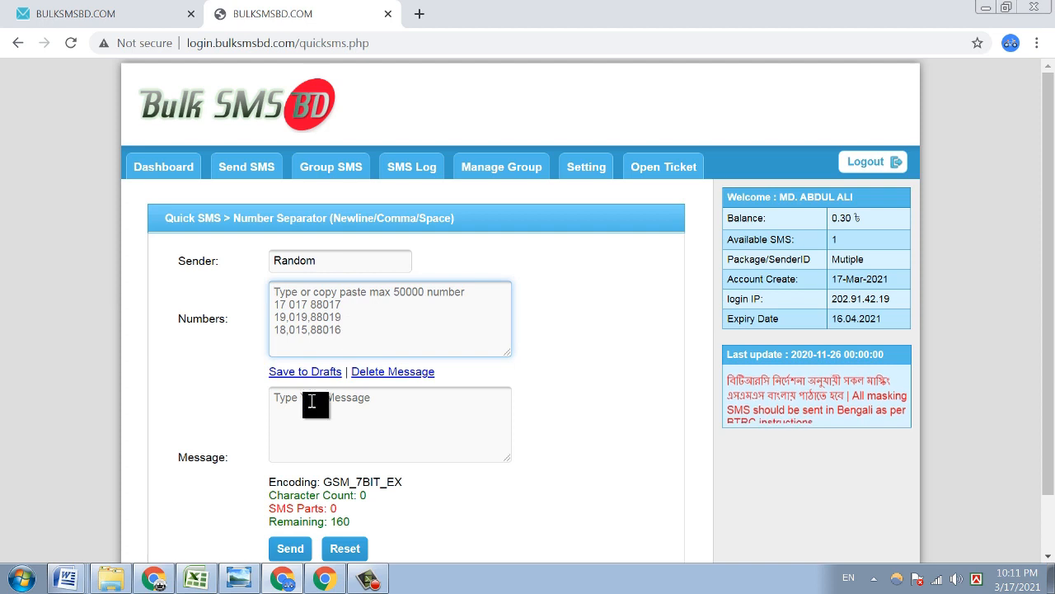
click(285, 409)
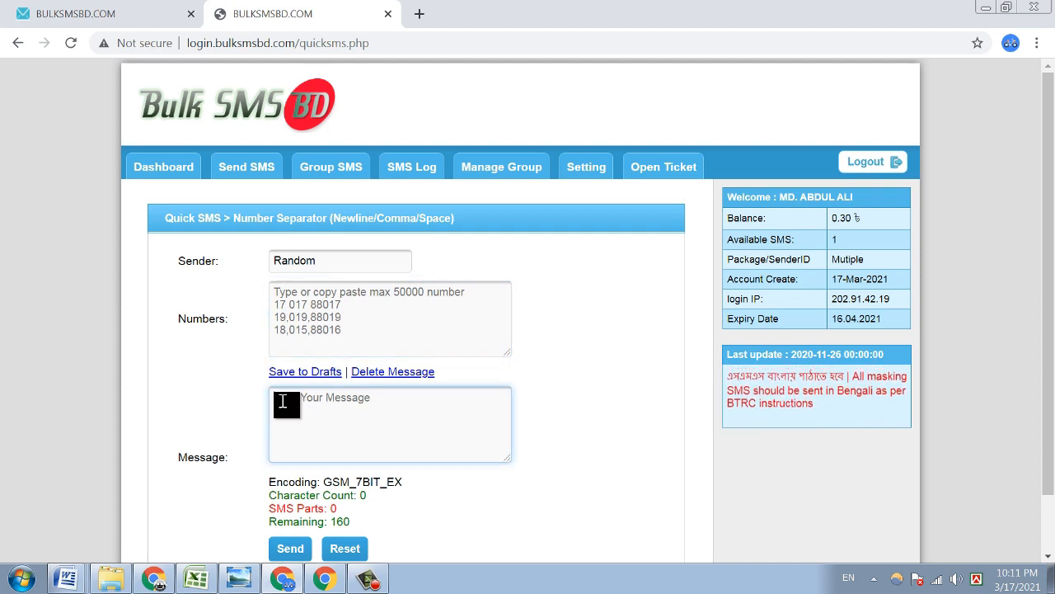
click(284, 298)
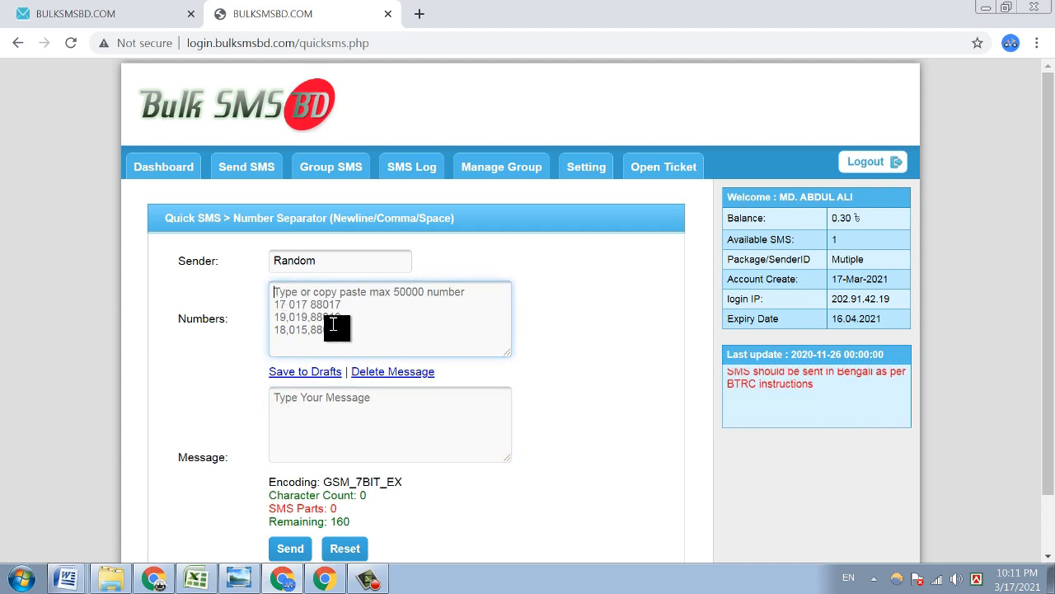
click(318, 415)
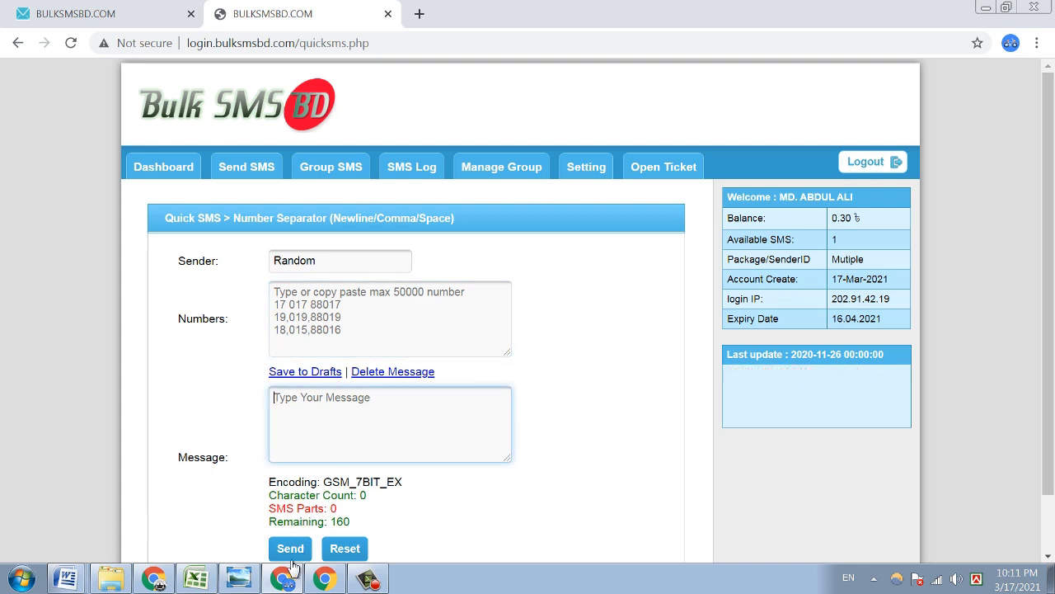
click(334, 169)
click(405, 171)
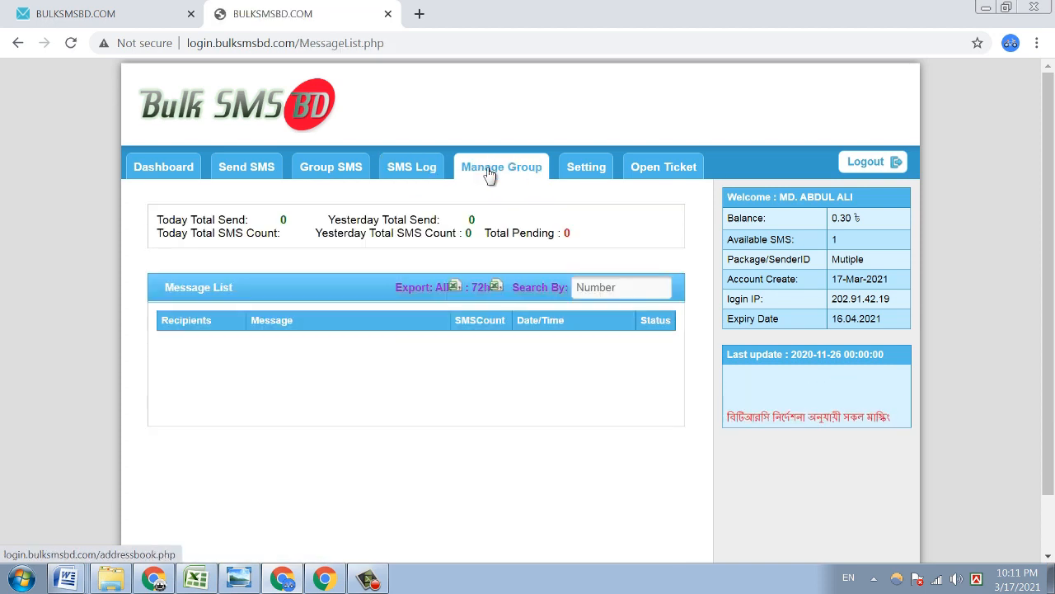
click(526, 169)
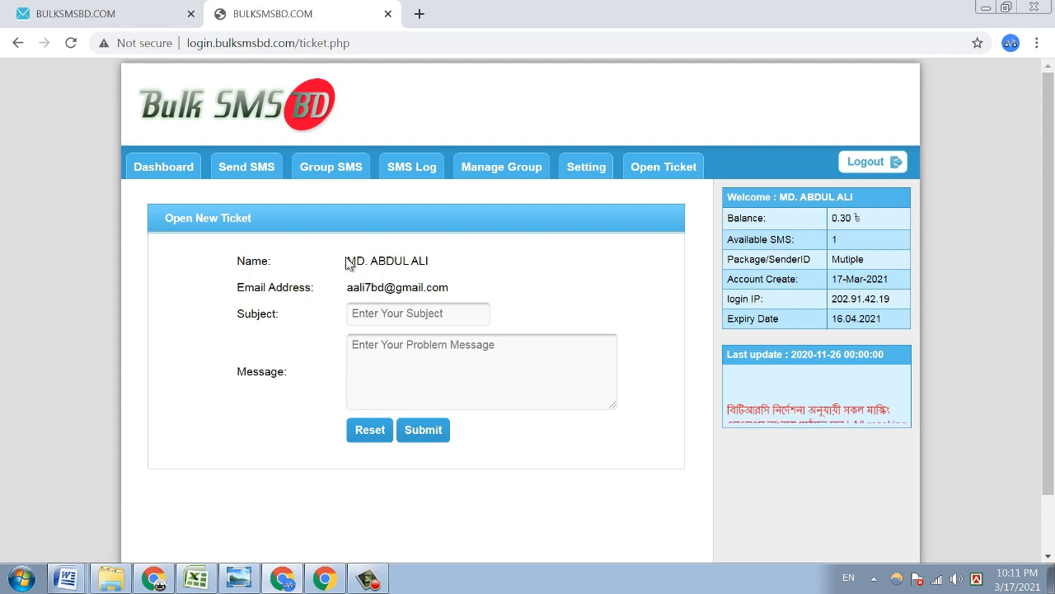
drag(344, 261, 452, 265)
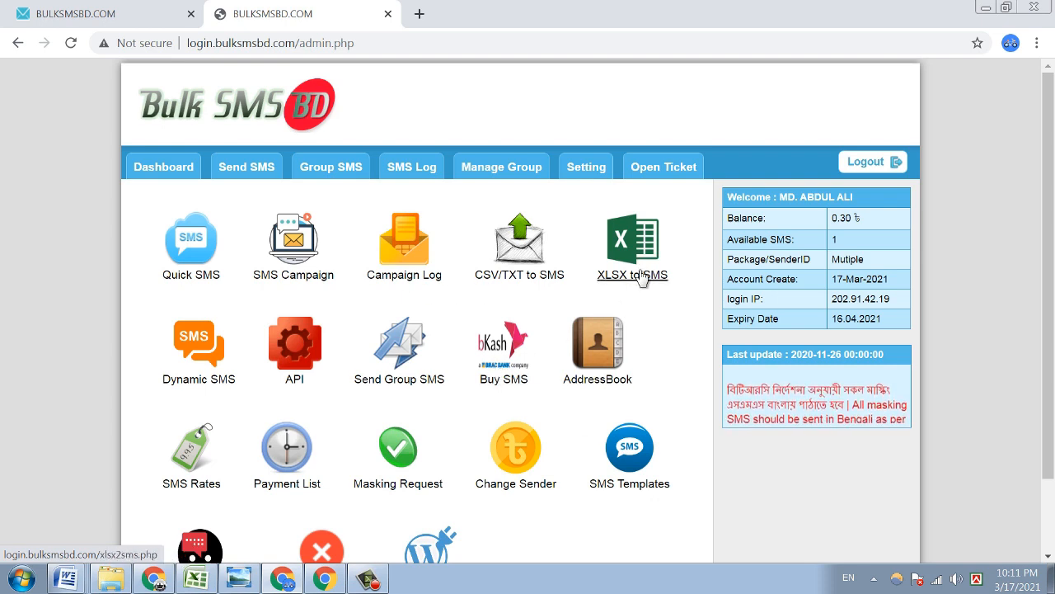
click(411, 171)
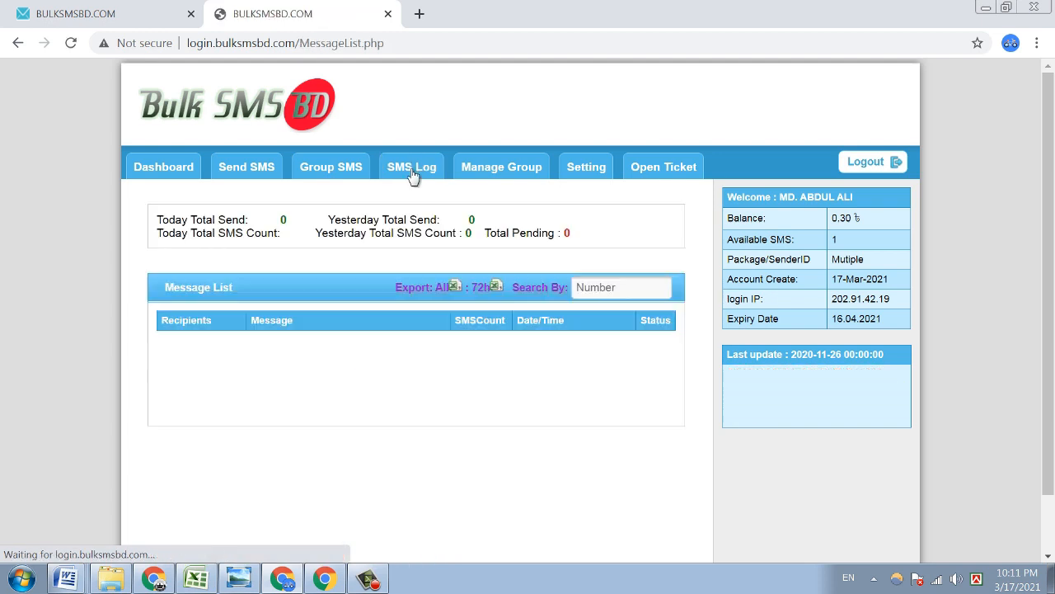